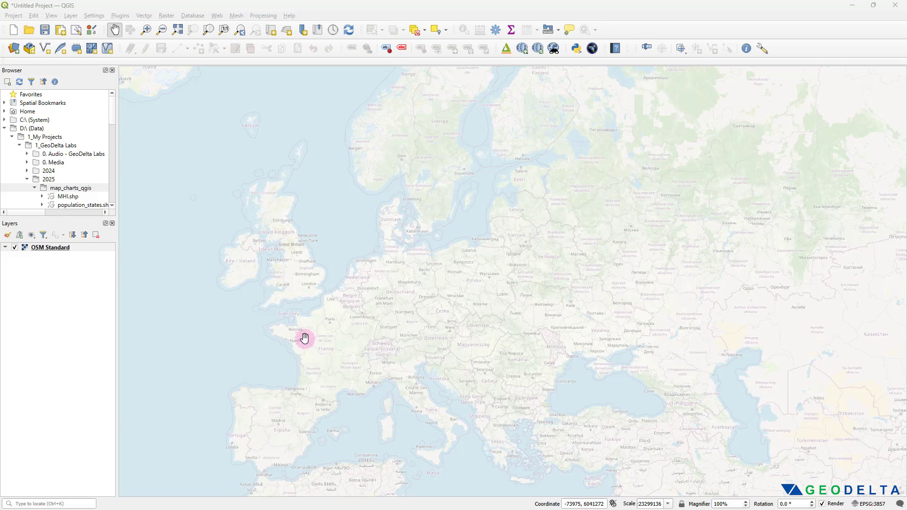
Add population_states.shp from the map_charts_qgis folder to the map and frame Germany in the view.
{"action": "left_click", "coordinate": [88, 204]}
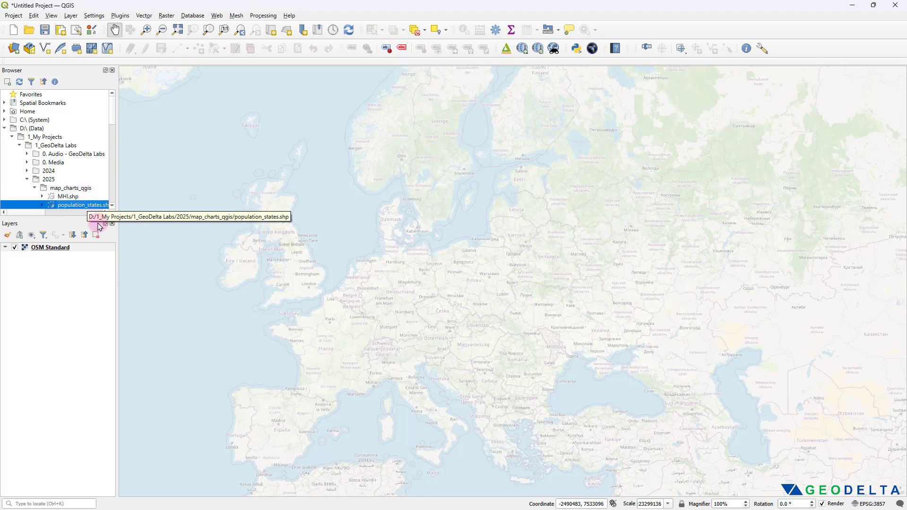
{"action": "left_click_drag", "start_coordinate": [78, 205], "coordinate": [313, 235]}
{"action": "scroll", "coordinate": [400, 304], "scroll_direction": "up", "scroll_amount": 2}
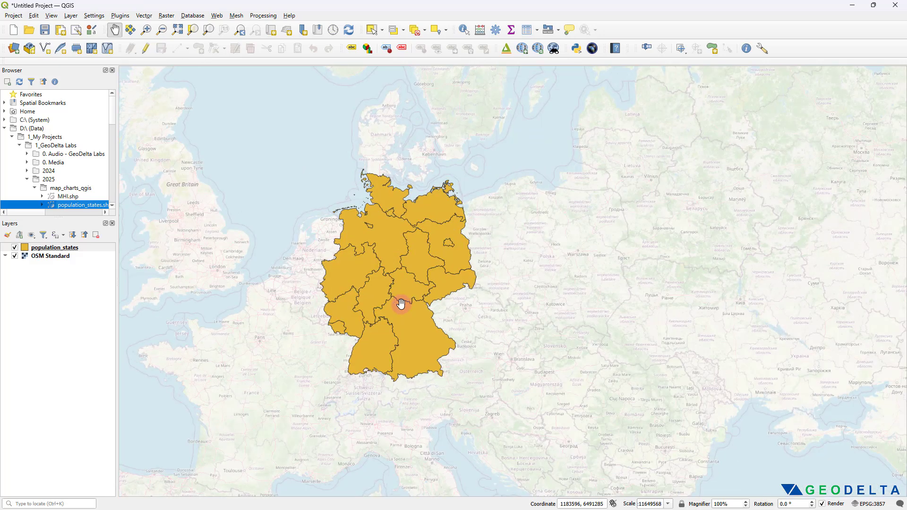
{"action": "left_click_drag", "start_coordinate": [517, 265], "coordinate": [574, 308]}
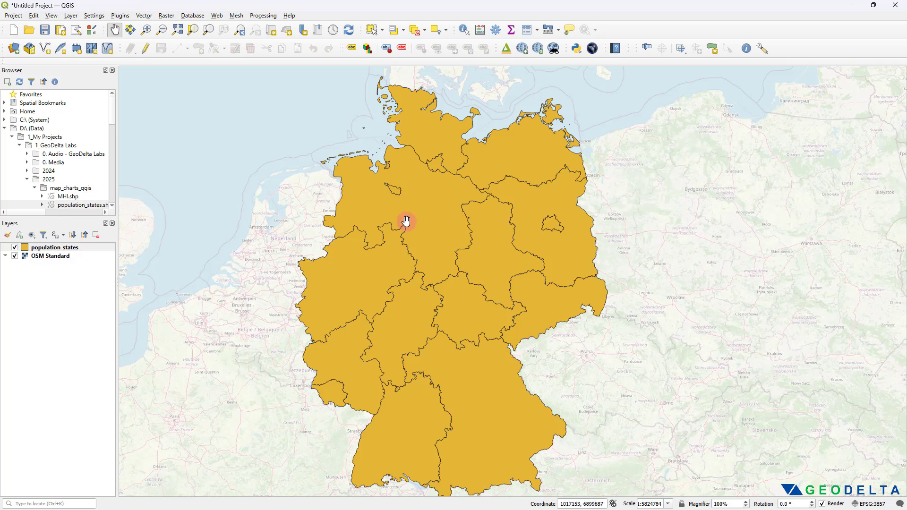
{"action": "left_click_drag", "start_coordinate": [407, 272], "coordinate": [415, 266]}
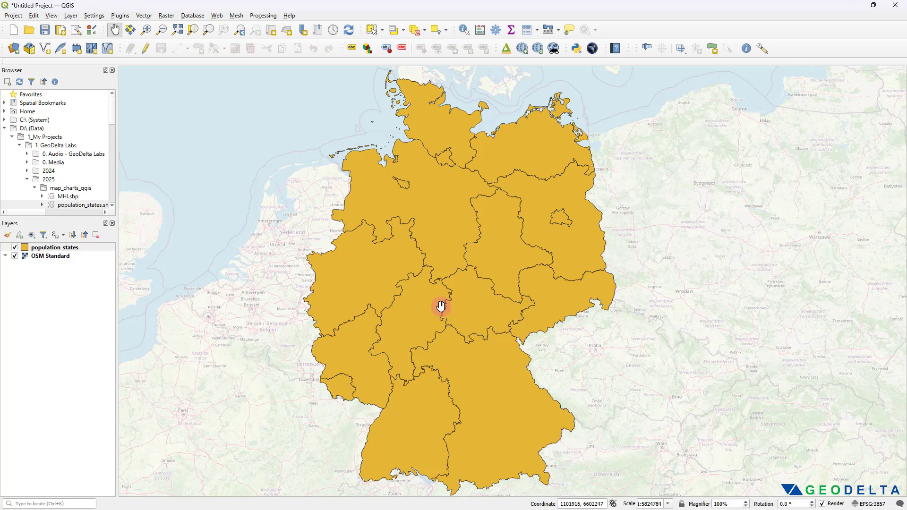
Open the attribute table of population_states and widen the state and foreigners columns to read their full contents.
{"action": "left_click", "coordinate": [90, 248]}
{"action": "right_click", "coordinate": [90, 248]}
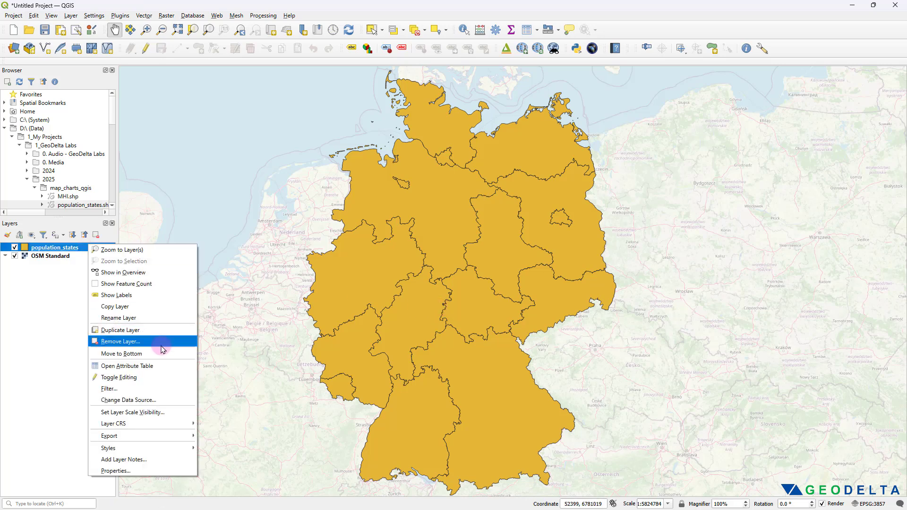
{"action": "left_click", "coordinate": [148, 366]}
{"action": "left_click_drag", "start_coordinate": [336, 164], "coordinate": [343, 158]}
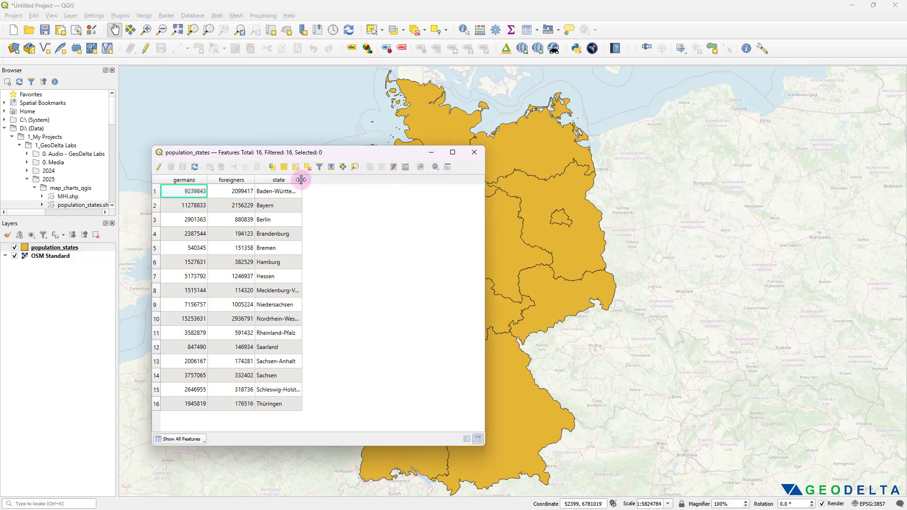
{"action": "left_click_drag", "start_coordinate": [302, 180], "coordinate": [354, 182]}
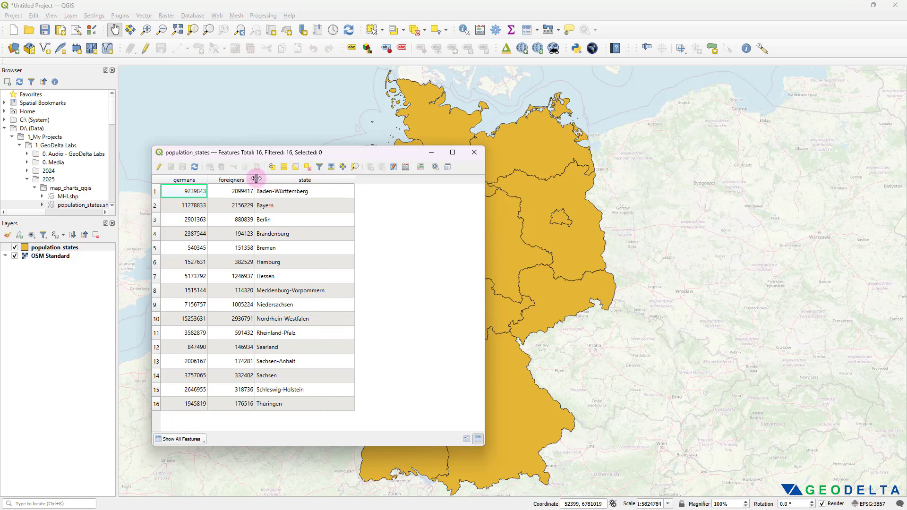
{"action": "left_click_drag", "start_coordinate": [255, 181], "coordinate": [279, 181]}
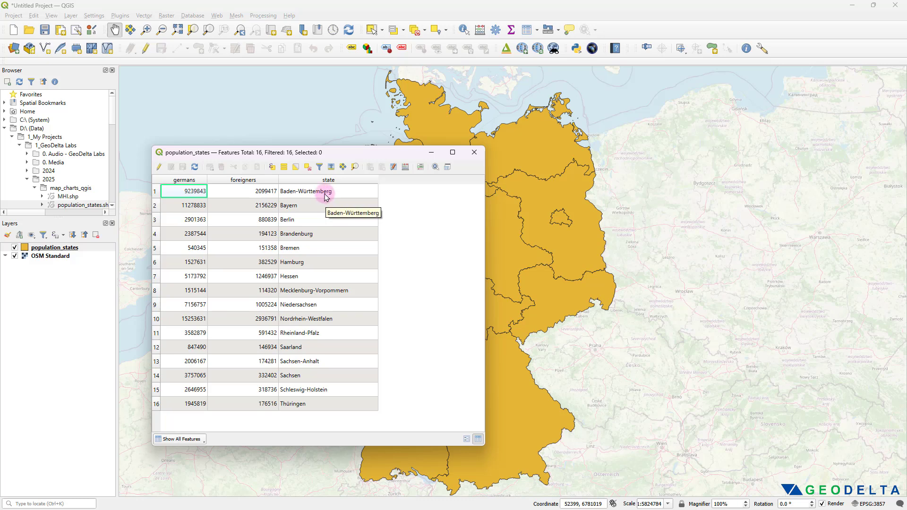
Sort the attribute table by germans in descending order and check the Bayern record, then clear the selection and close the table.
{"action": "left_click", "coordinate": [180, 180]}
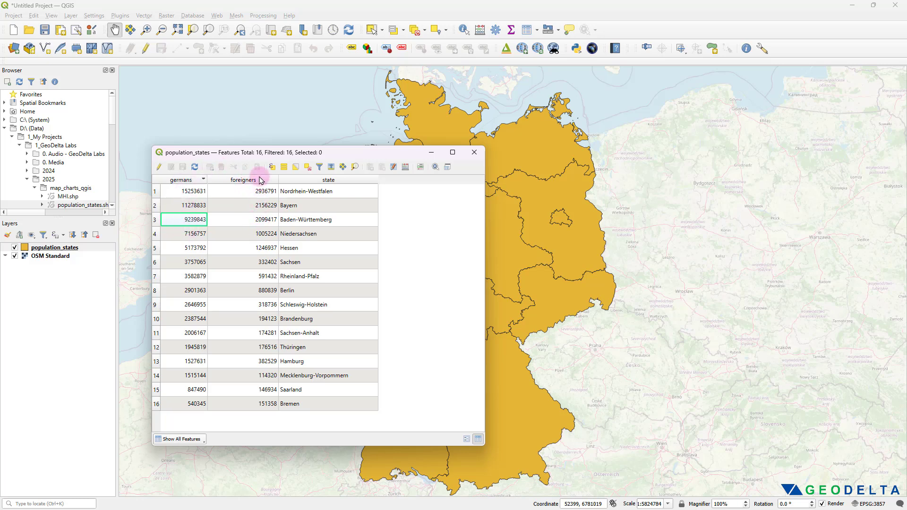
{"action": "left_click", "coordinate": [365, 210]}
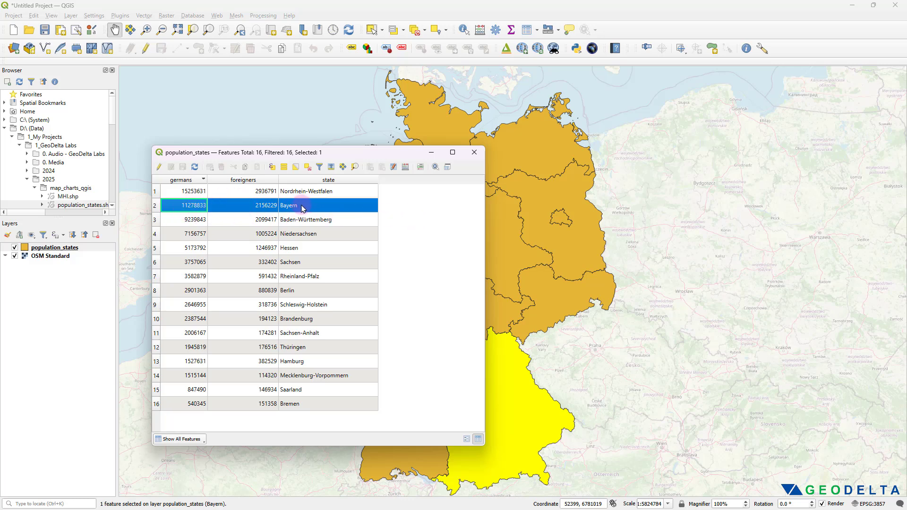
{"action": "key", "text": "Down"}
{"action": "left_click", "coordinate": [307, 167]}
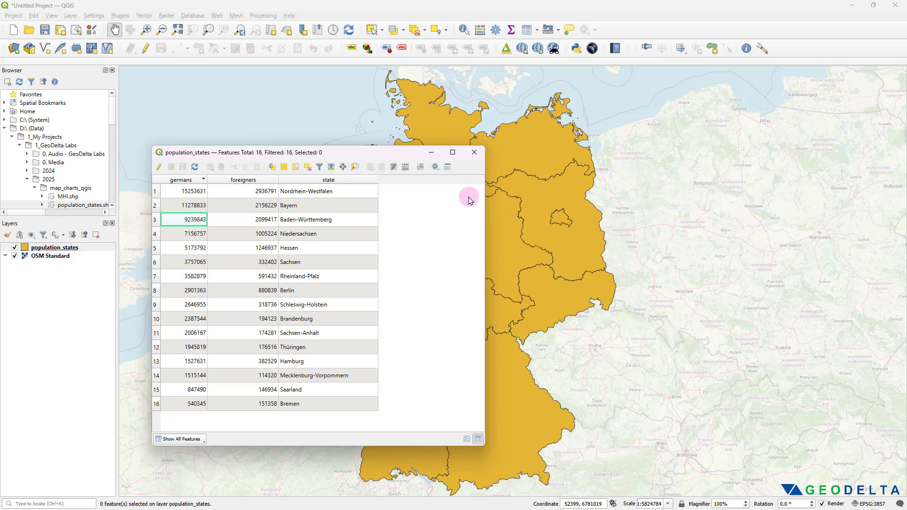
{"action": "left_click", "coordinate": [474, 153]}
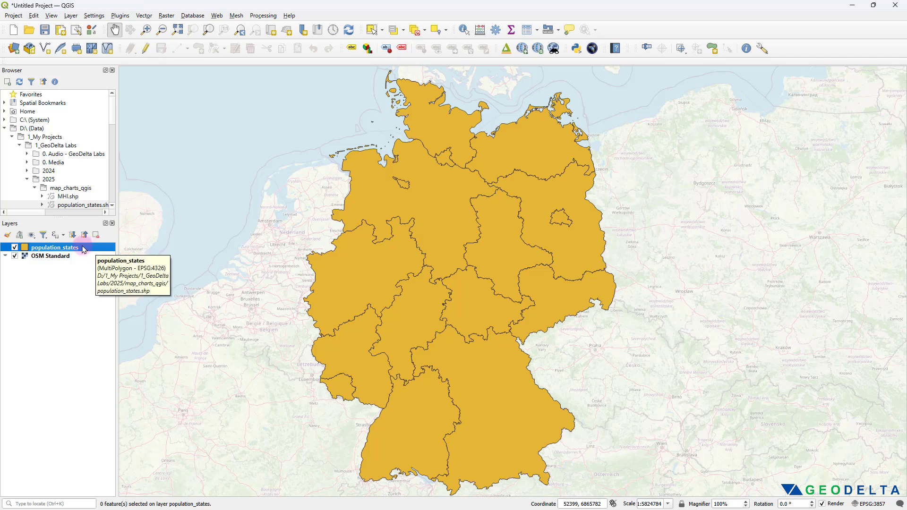
Set the diagram type of the population_states layer to Pie Chart in its layer properties.
{"action": "right_click", "coordinate": [83, 249]}
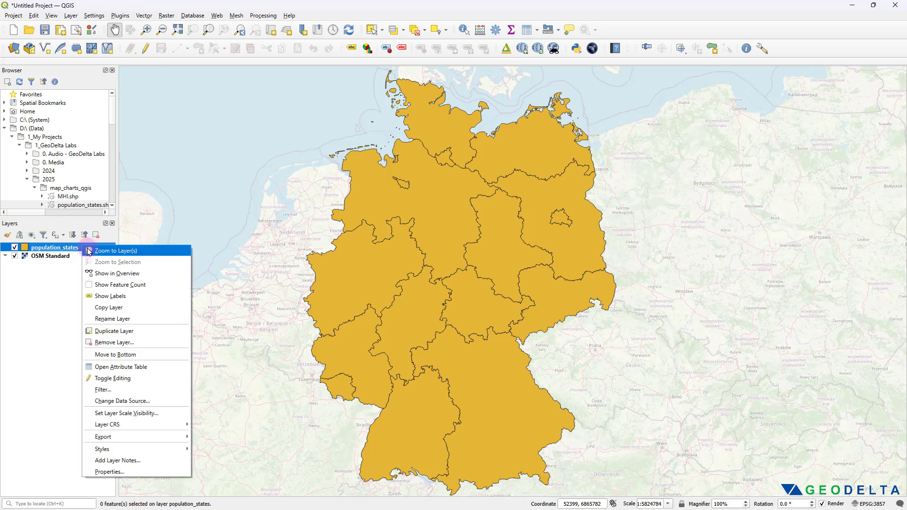
{"action": "left_click", "coordinate": [168, 471]}
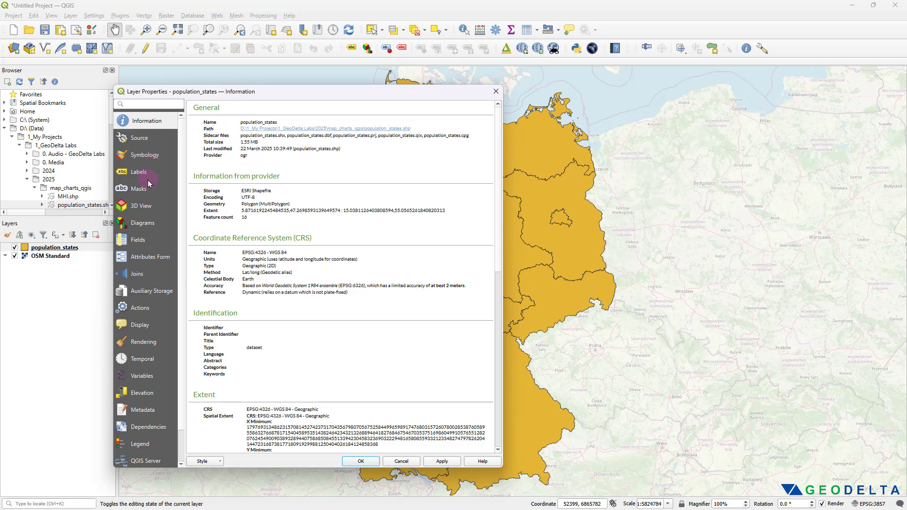
{"action": "left_click", "coordinate": [142, 225]}
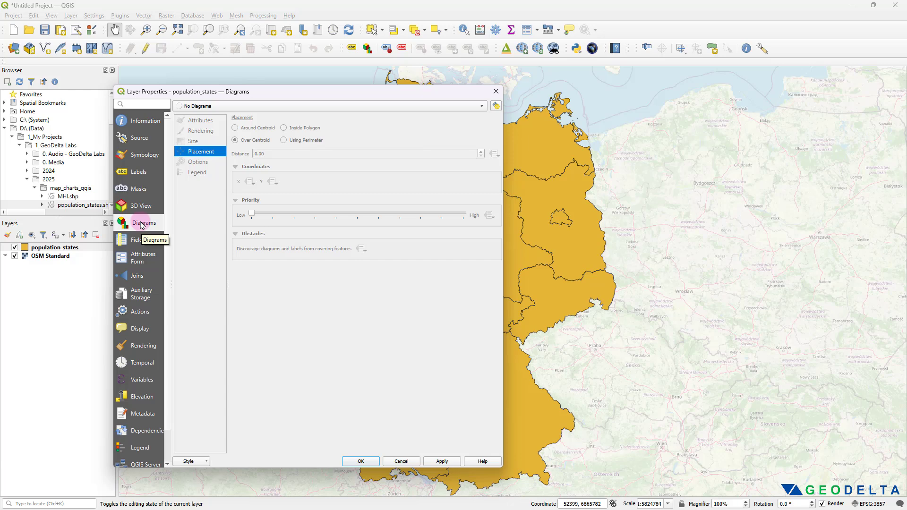
{"action": "left_click", "coordinate": [275, 106]}
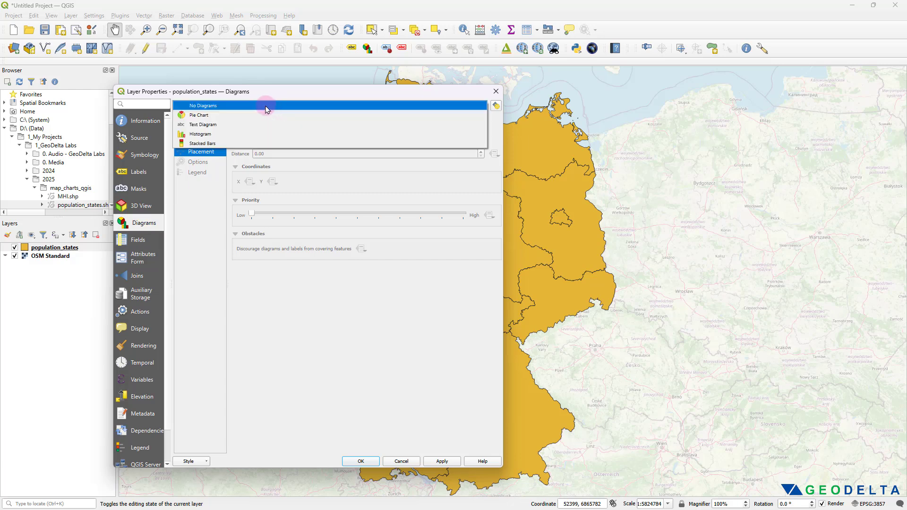
{"action": "left_click", "coordinate": [243, 118]}
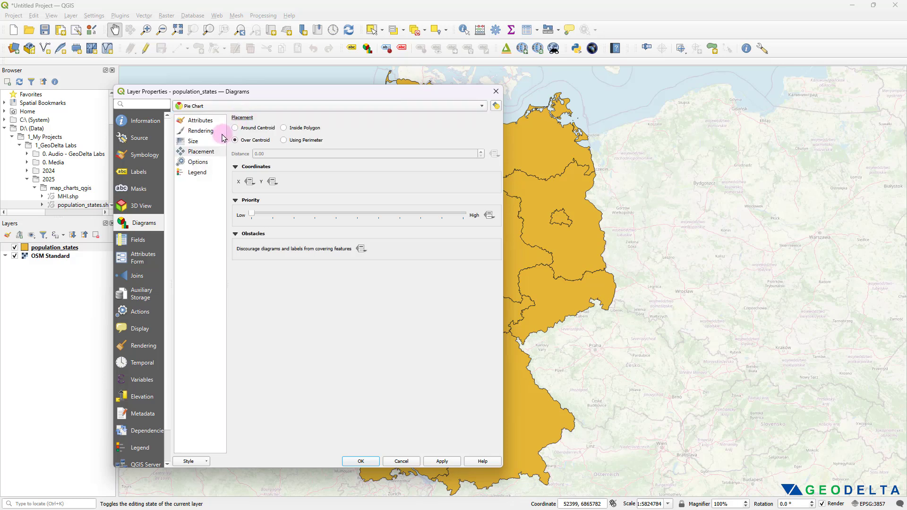
Assign the germans and foreigners fields as the pie chart's attributes.
{"action": "left_click", "coordinate": [206, 123]}
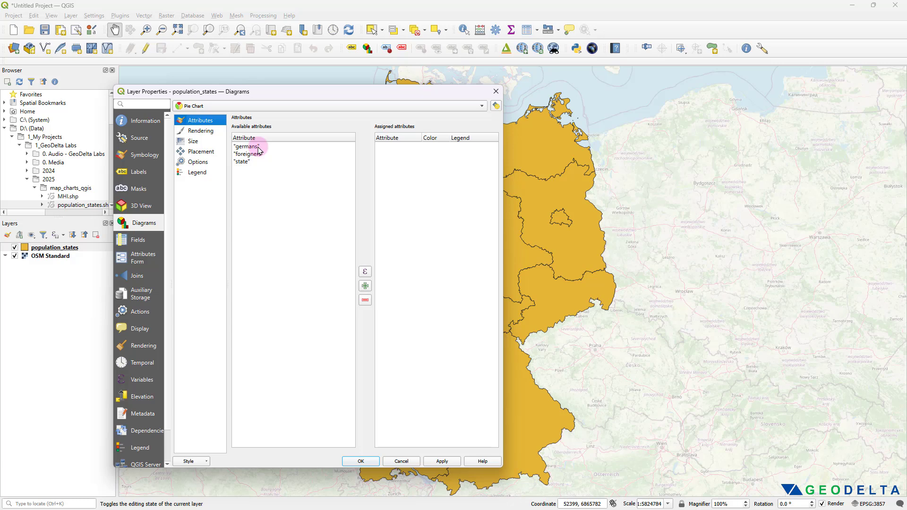
{"action": "left_click_drag", "start_coordinate": [251, 178], "coordinate": [276, 144]}
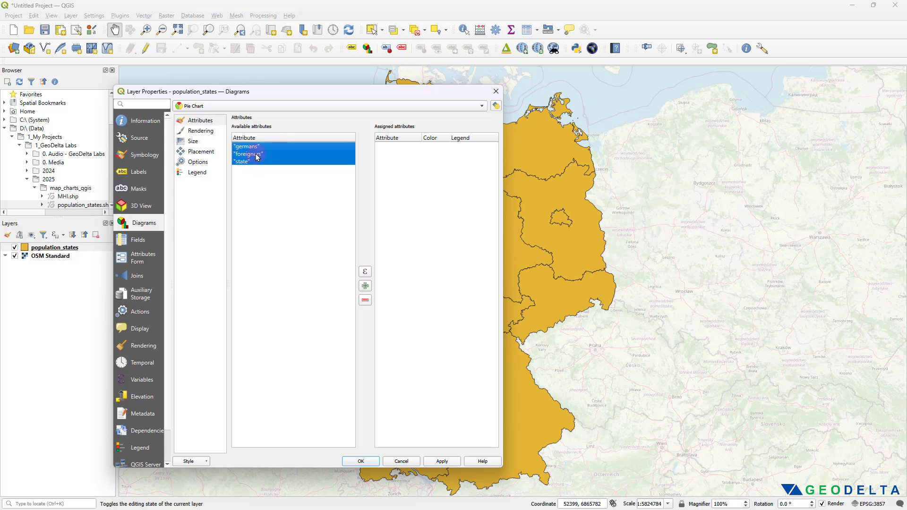
{"action": "left_click", "coordinate": [257, 182]}
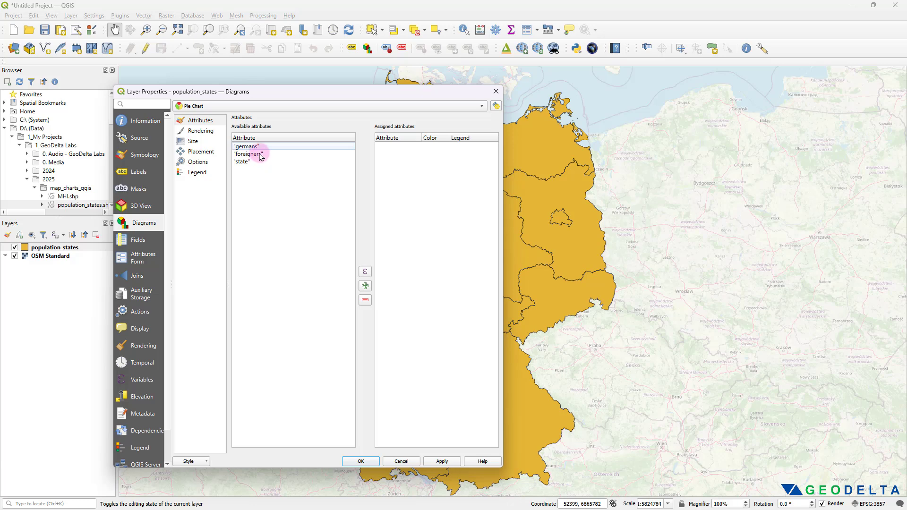
{"action": "left_click_drag", "start_coordinate": [261, 157], "coordinate": [260, 145]}
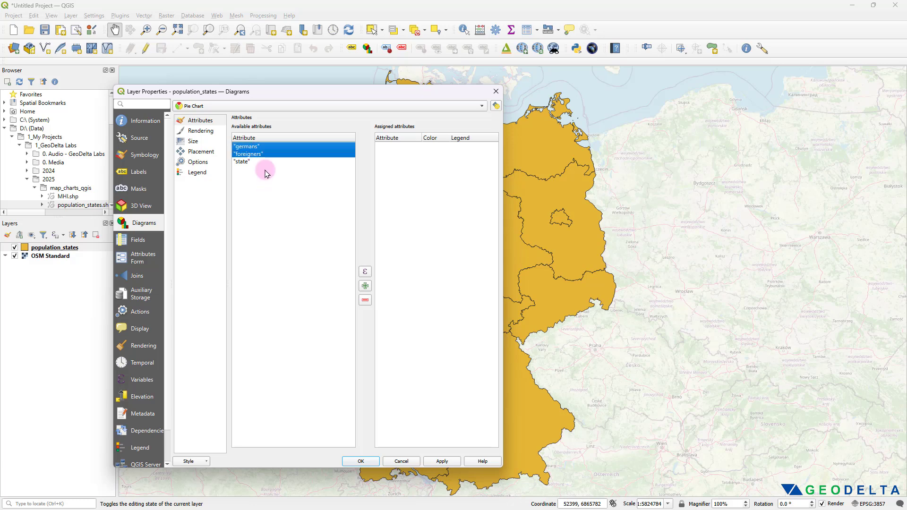
{"action": "left_click", "coordinate": [267, 169]}
{"action": "left_click", "coordinate": [272, 155]}
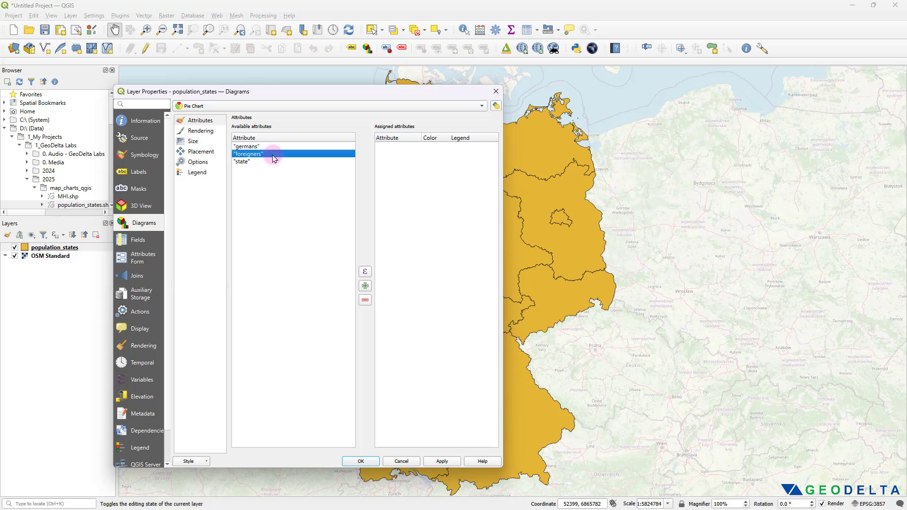
{"action": "left_click", "coordinate": [274, 146]}
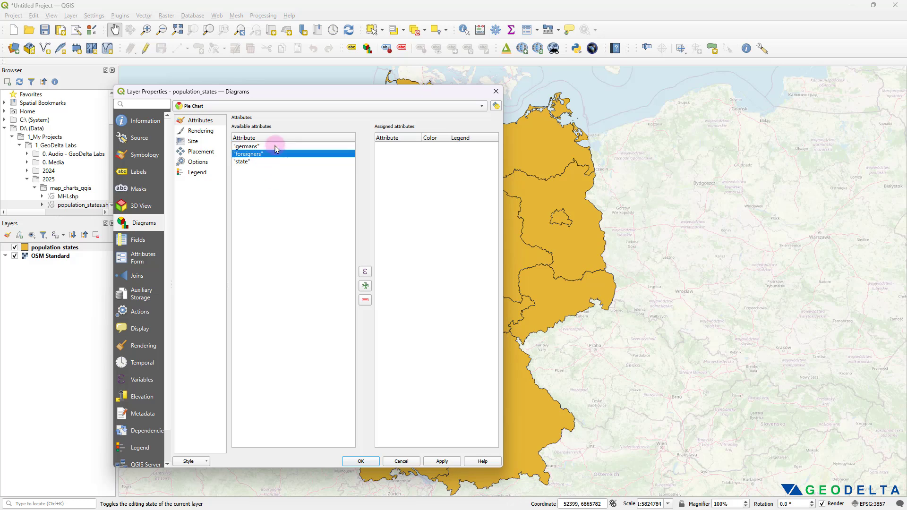
{"action": "left_click_drag", "start_coordinate": [273, 146], "coordinate": [275, 154]}
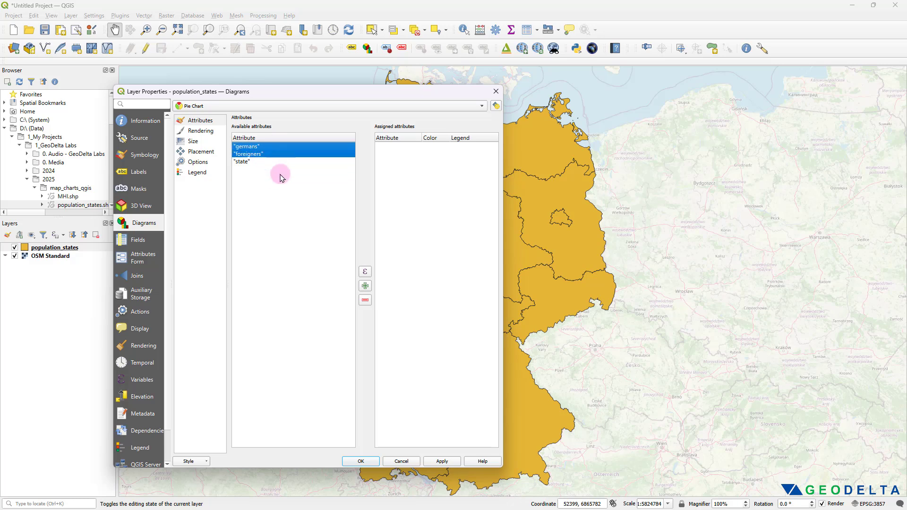
{"action": "left_click", "coordinate": [365, 286]}
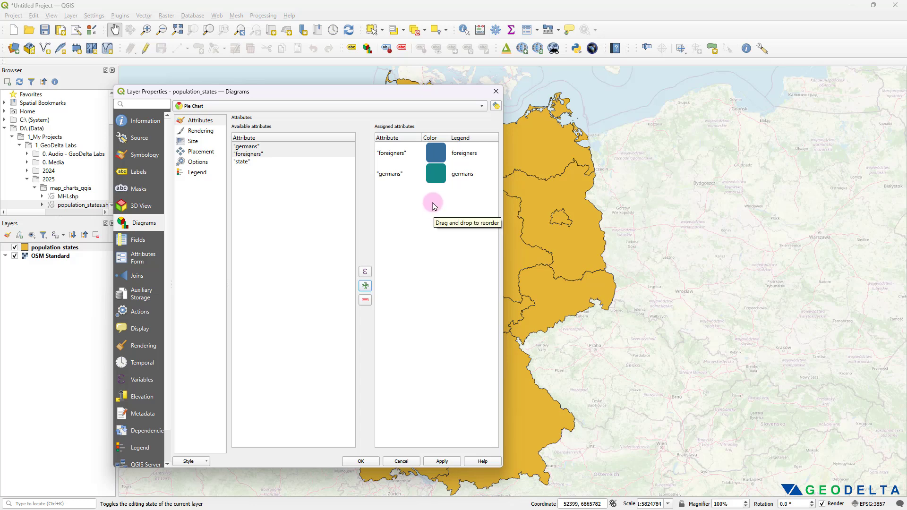
Color the foreigners slice green (#07d38f) and the germans slice bright magenta.
{"action": "left_click", "coordinate": [440, 154]}
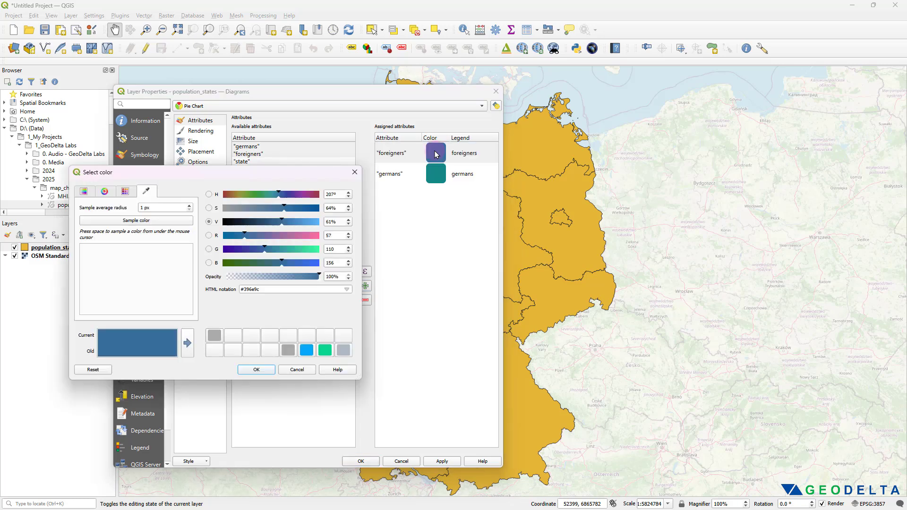
{"action": "left_click", "coordinate": [325, 350]}
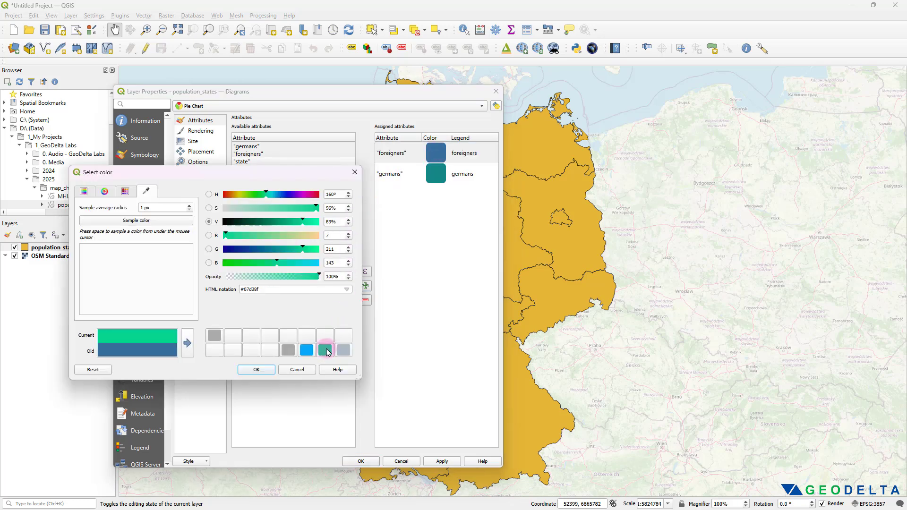
{"action": "left_click", "coordinate": [258, 370]}
{"action": "left_click", "coordinate": [439, 175]}
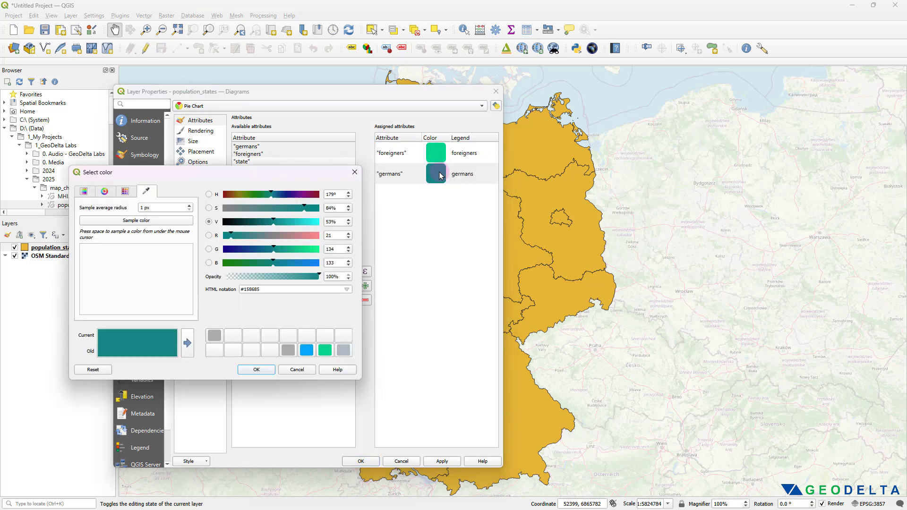
{"action": "left_click", "coordinate": [301, 194]}
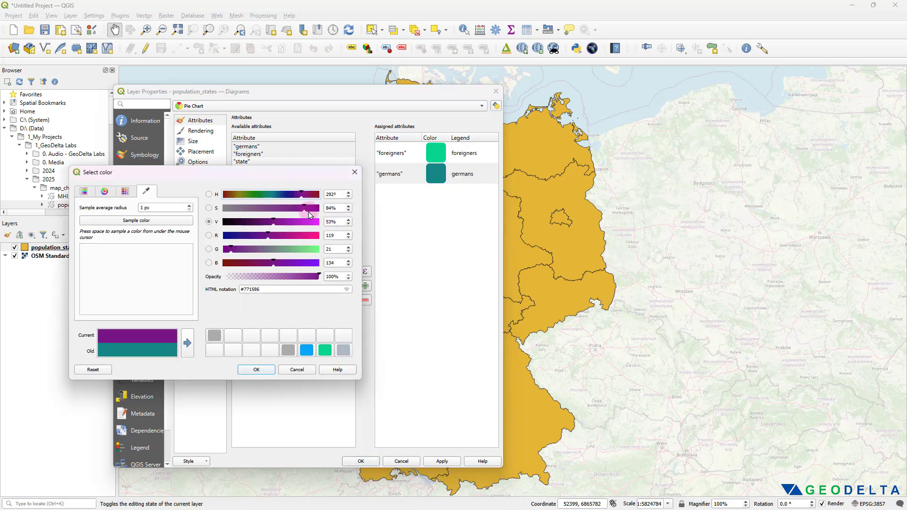
{"action": "left_click", "coordinate": [311, 222]}
{"action": "left_click", "coordinate": [266, 369]}
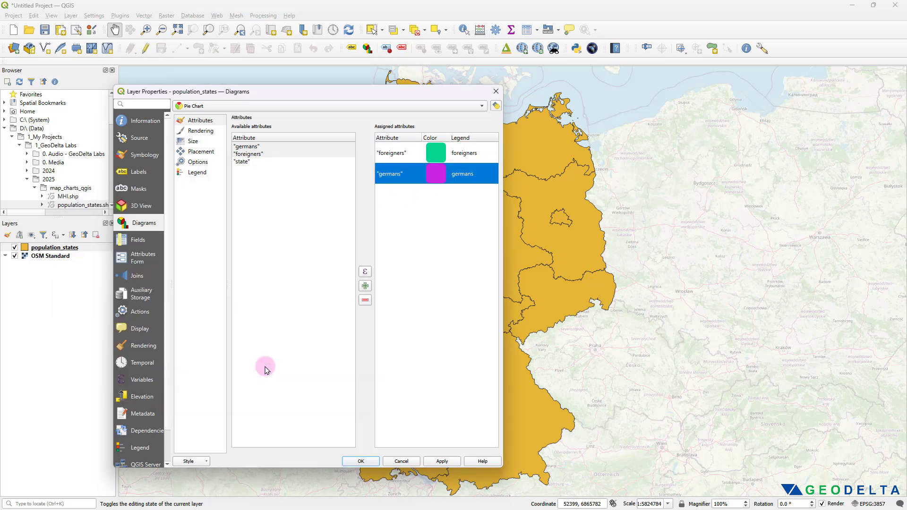
Apply the pie chart diagrams to the population_states layer and close its properties.
{"action": "left_click", "coordinate": [525, 467]}
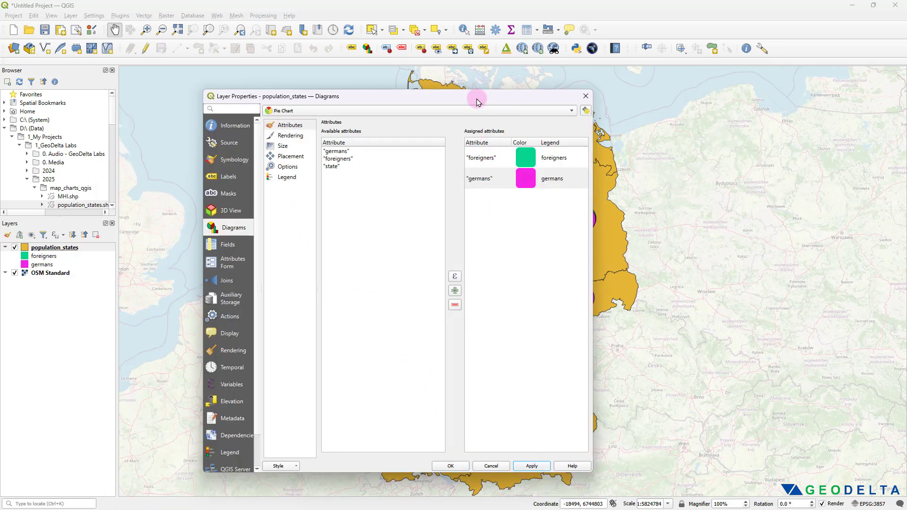
{"action": "left_click_drag", "start_coordinate": [478, 99], "coordinate": [299, 93]}
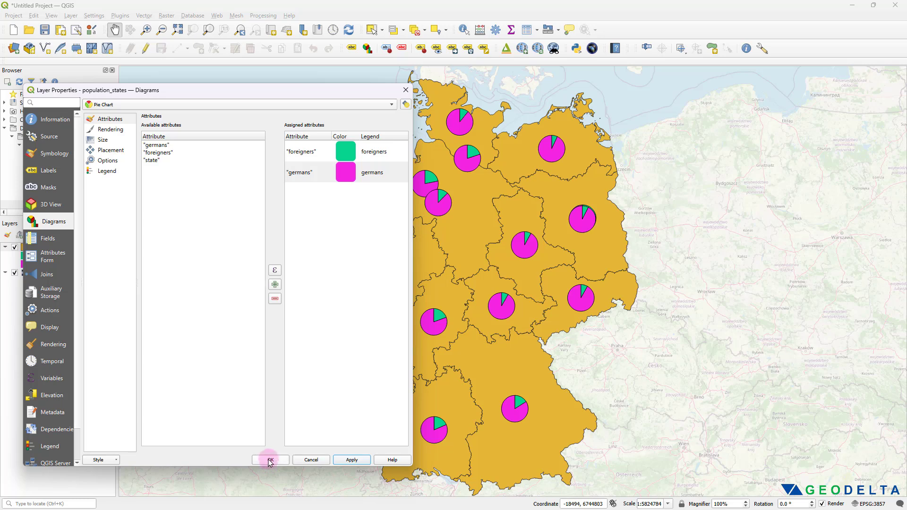
{"action": "left_click", "coordinate": [271, 460]}
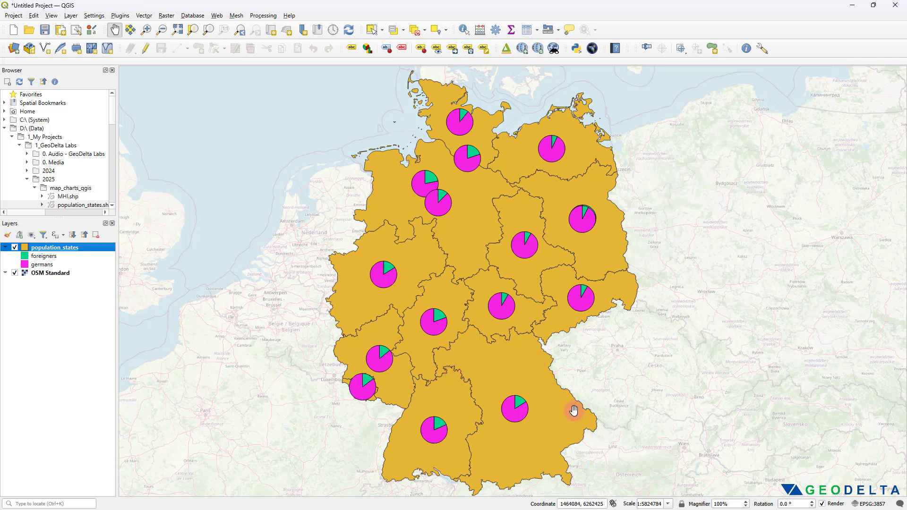
Examine the pie charts over the German states at a closer map scale.
{"action": "scroll", "coordinate": [574, 411], "scroll_direction": "up", "scroll_amount": 2}
{"action": "left_click_drag", "start_coordinate": [573, 411], "coordinate": [408, 259]}
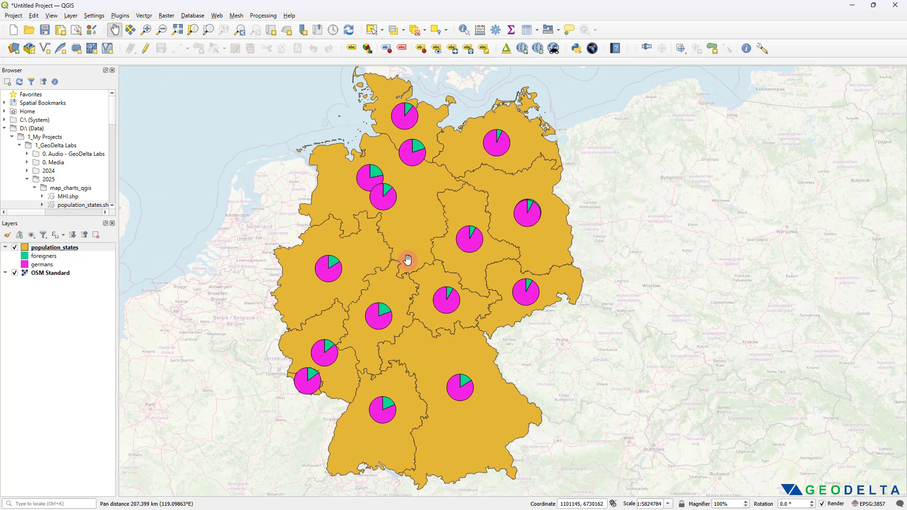
{"action": "scroll", "coordinate": [493, 373], "scroll_direction": "up", "scroll_amount": 1}
{"action": "left_click_drag", "start_coordinate": [495, 377], "coordinate": [589, 311]}
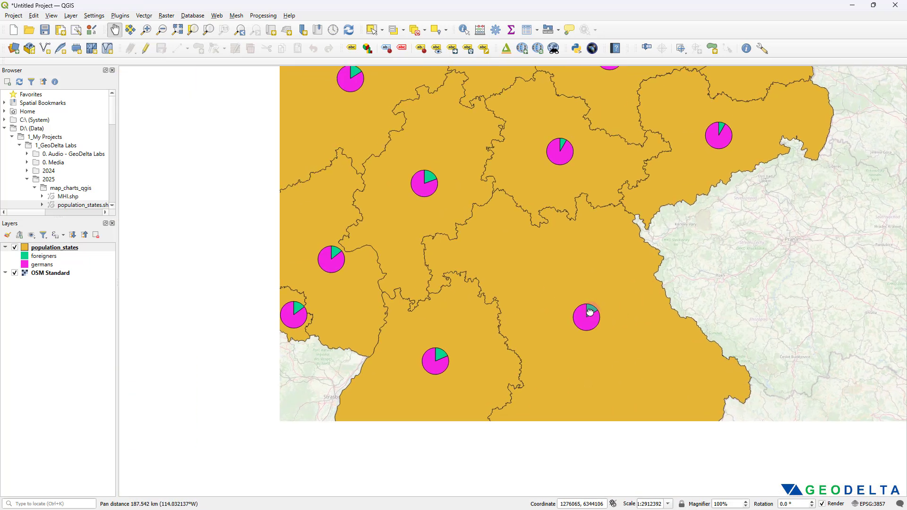
Inspect the pie charts state by state and compare their slice colors with the foreigners and germans legend entries.
{"action": "scroll", "coordinate": [407, 356], "scroll_direction": "down", "scroll_amount": 1}
{"action": "scroll", "coordinate": [399, 340], "scroll_direction": "up", "scroll_amount": 1}
{"action": "left_click_drag", "start_coordinate": [399, 340], "coordinate": [526, 383]}
{"action": "scroll", "coordinate": [453, 323], "scroll_direction": "up", "scroll_amount": 1}
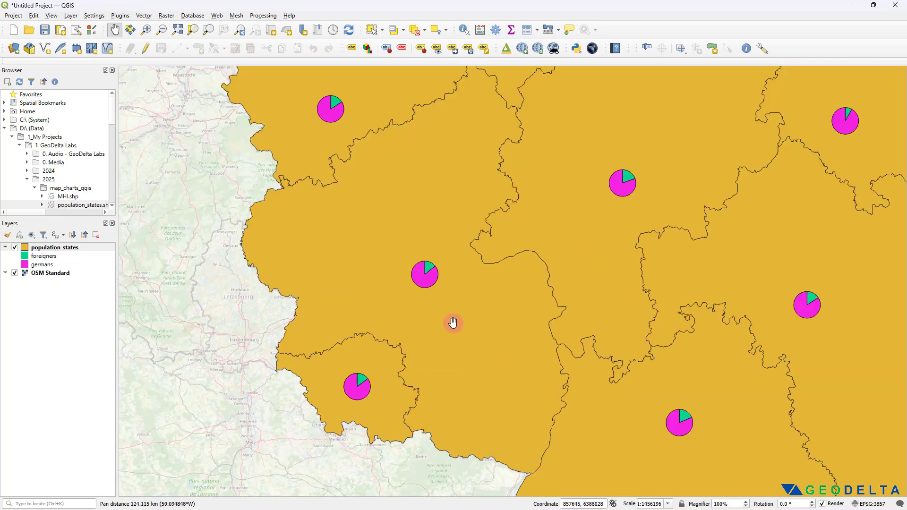
{"action": "left_click_drag", "start_coordinate": [453, 323], "coordinate": [466, 233]}
{"action": "scroll", "coordinate": [601, 269], "scroll_direction": "down", "scroll_amount": 1}
{"action": "left_click_drag", "start_coordinate": [601, 269], "coordinate": [322, 409]}
{"action": "left_click_drag", "start_coordinate": [577, 330], "coordinate": [577, 367]}
{"action": "left_click_drag", "start_coordinate": [497, 282], "coordinate": [491, 321]}
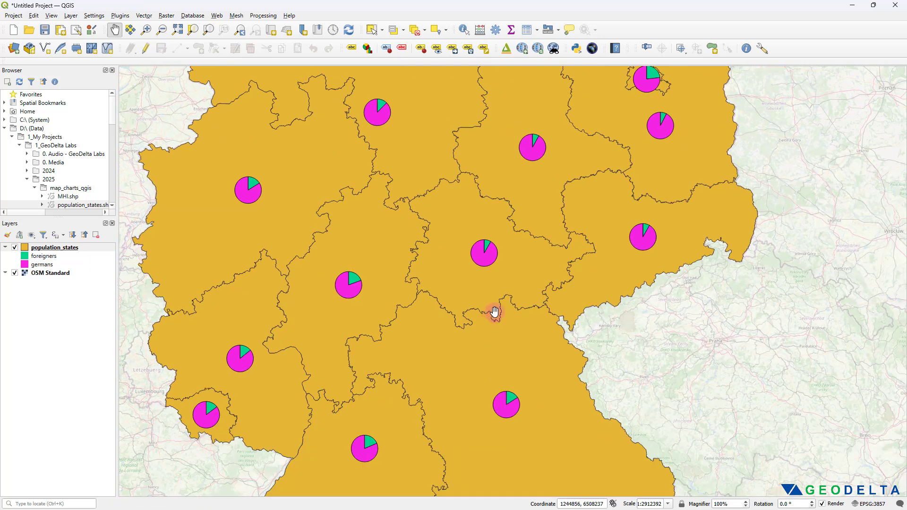
{"action": "left_click_drag", "start_coordinate": [491, 324], "coordinate": [535, 320]}
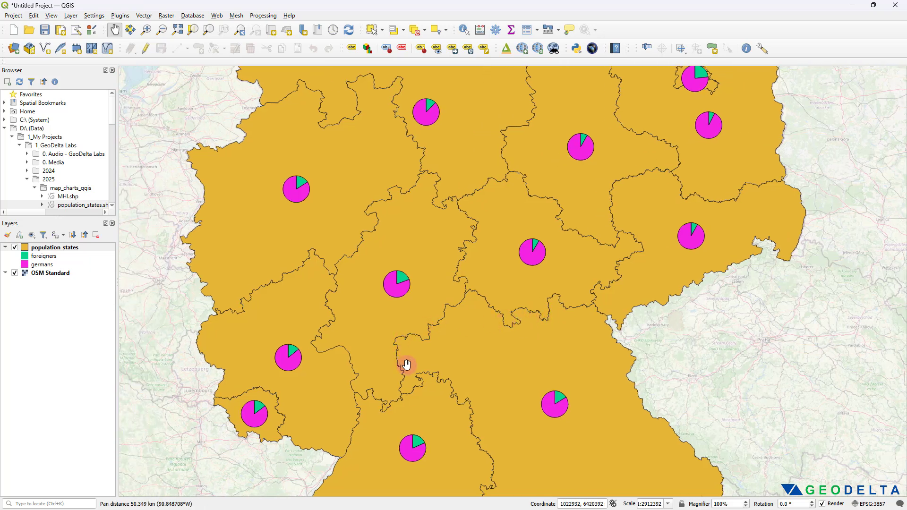
{"action": "left_click_drag", "start_coordinate": [405, 365], "coordinate": [425, 330]}
{"action": "scroll", "coordinate": [441, 258], "scroll_direction": "up", "scroll_amount": 1}
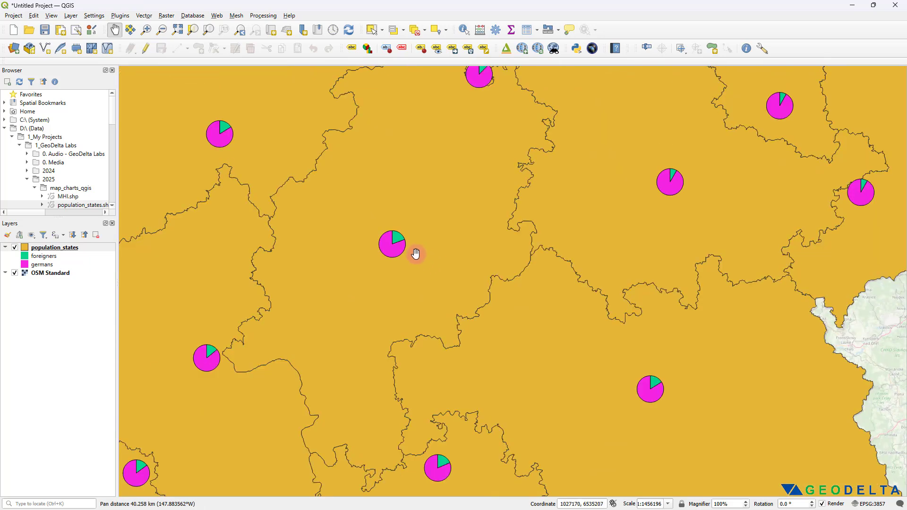
{"action": "scroll", "coordinate": [440, 258], "scroll_direction": "down", "scroll_amount": 1}
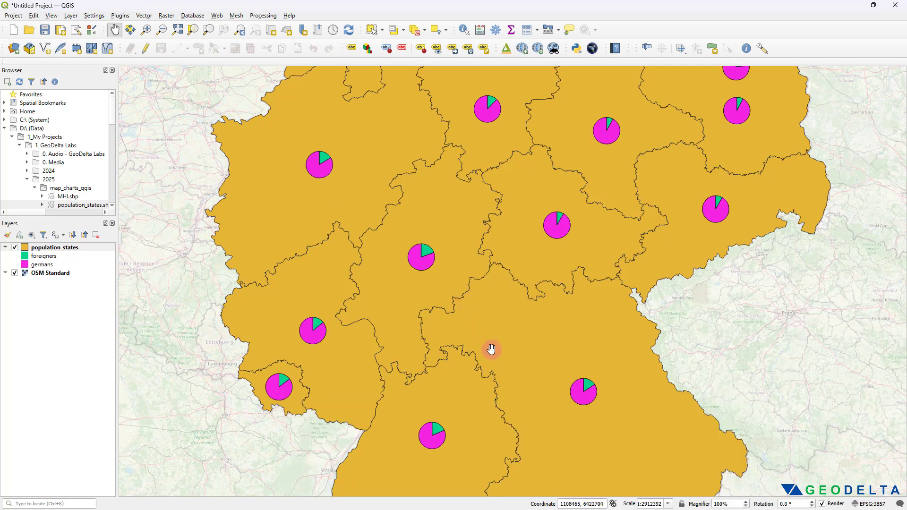
{"action": "left_click_drag", "start_coordinate": [504, 370], "coordinate": [428, 374]}
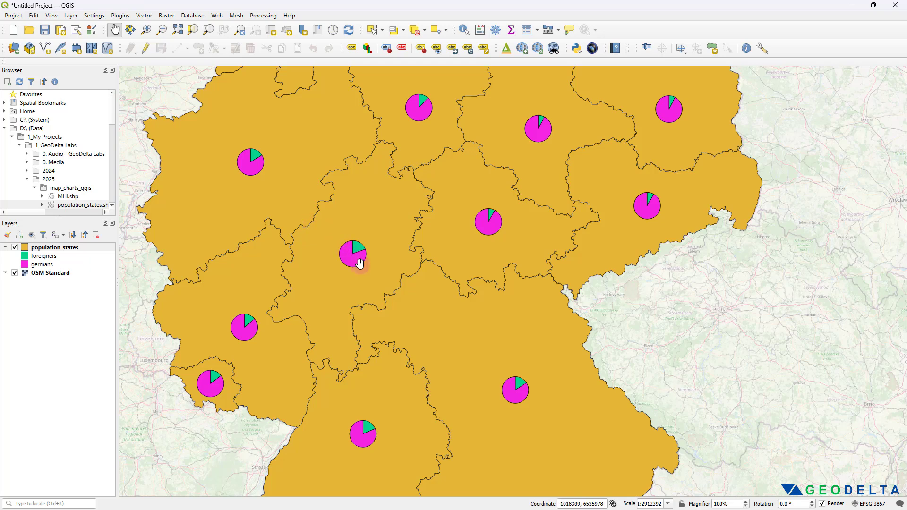
{"action": "left_click", "coordinate": [56, 261]}
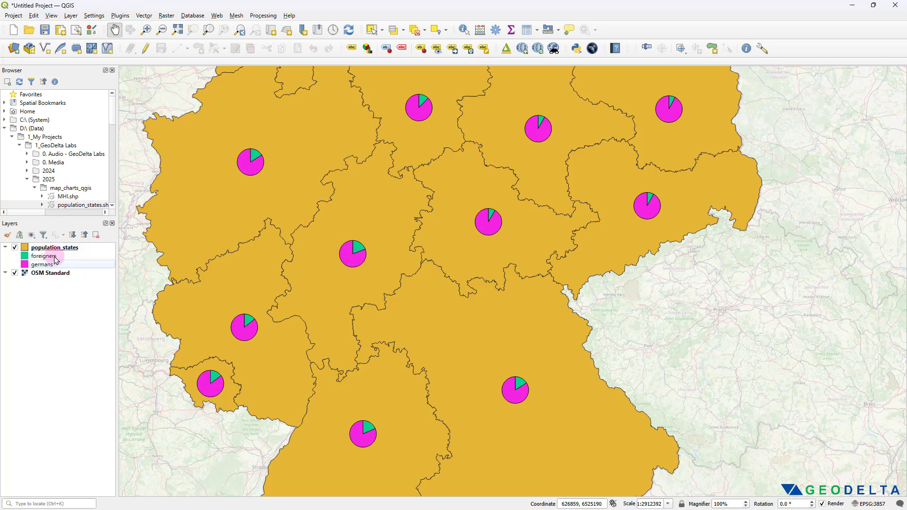
{"action": "left_click", "coordinate": [56, 257]}
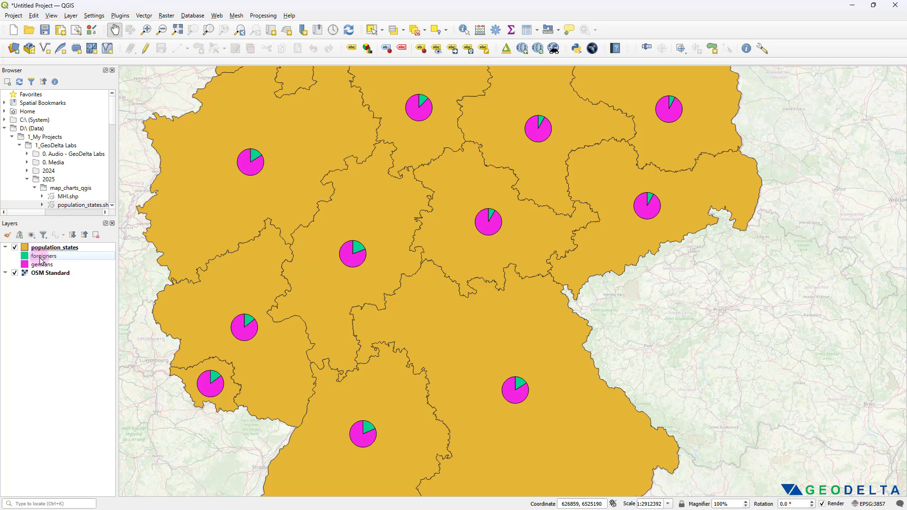
{"action": "left_click", "coordinate": [44, 265]}
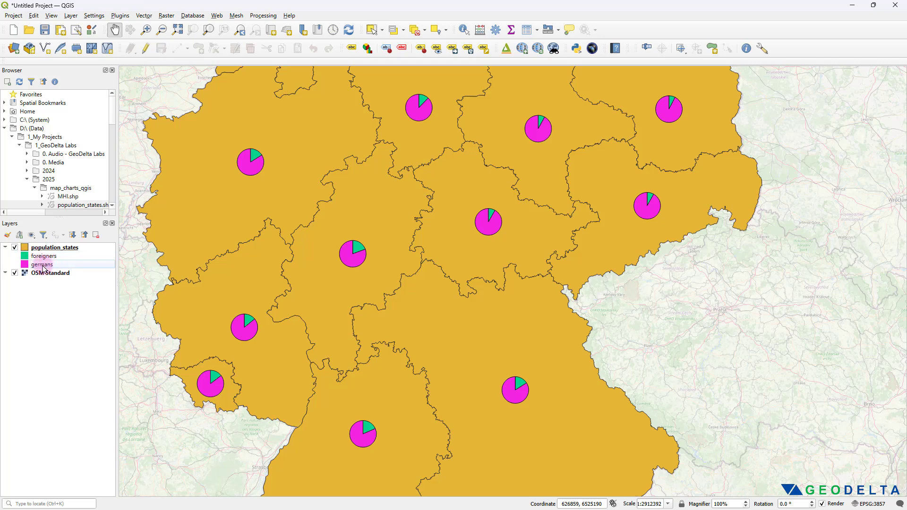
{"action": "scroll", "coordinate": [403, 334], "scroll_direction": "down", "scroll_amount": 1}
{"action": "left_click_drag", "start_coordinate": [404, 335], "coordinate": [432, 397]}
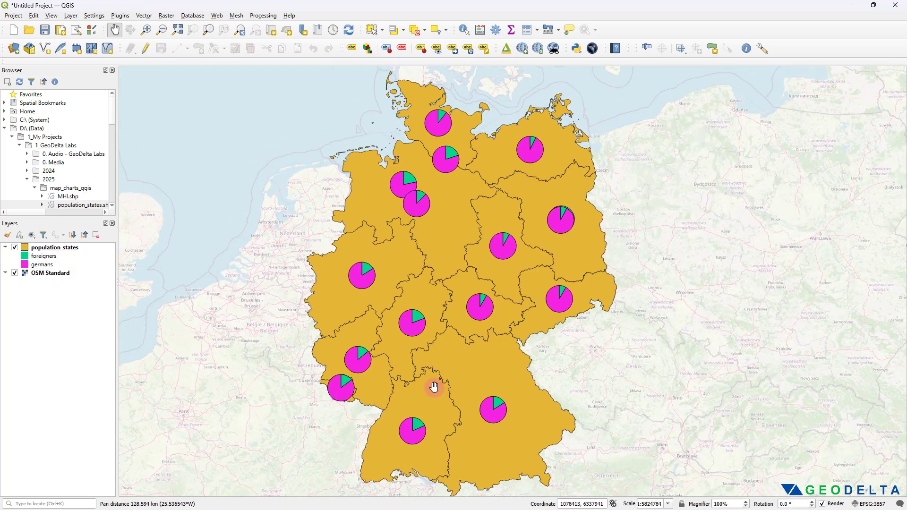
Open the diagram size settings of the population_states layer and choose millimeters as the size unit.
{"action": "right_click", "coordinate": [60, 248]}
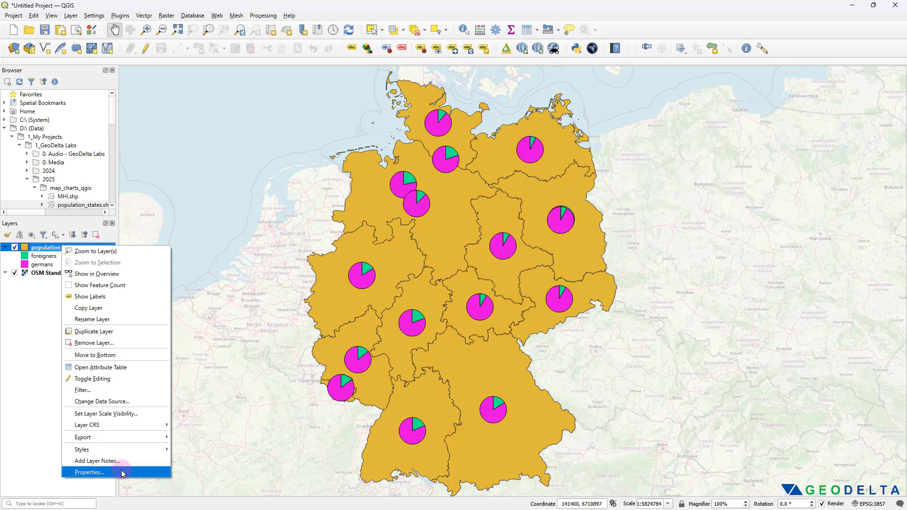
{"action": "left_click", "coordinate": [89, 472]}
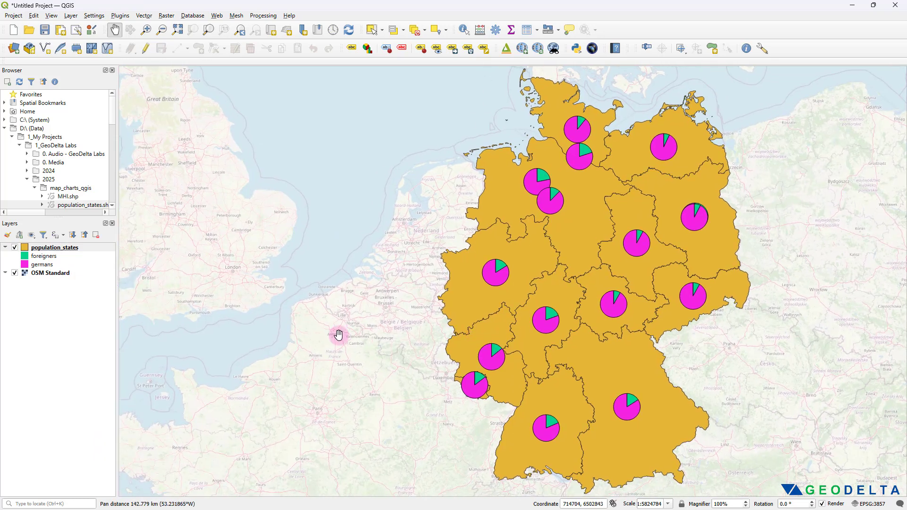
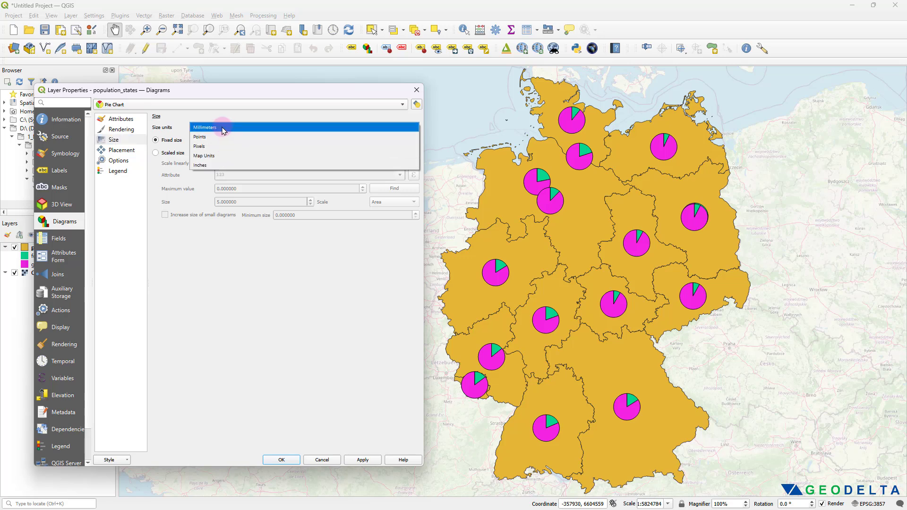
{"action": "left_click", "coordinate": [224, 131]}
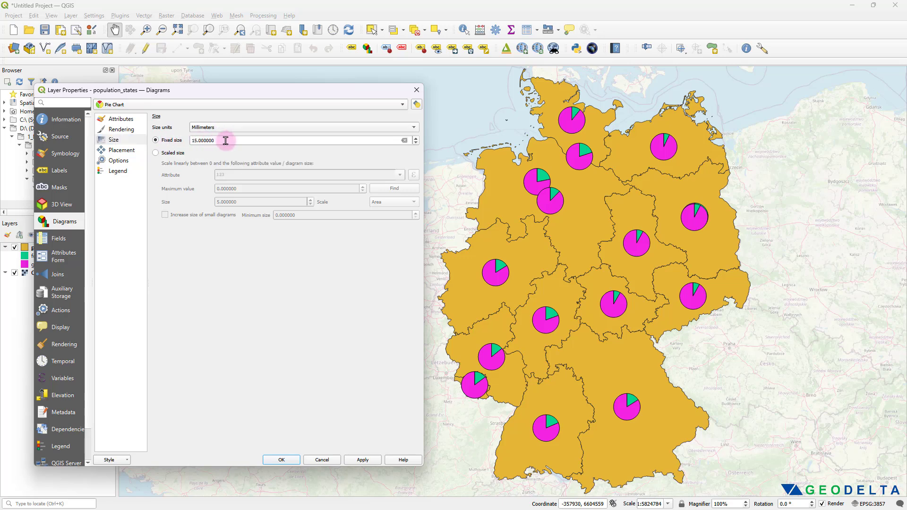
Try a fixed pie chart size of 30 mm on the map.
{"action": "double_click", "coordinate": [226, 140]}
{"action": "type", "text": "30"}
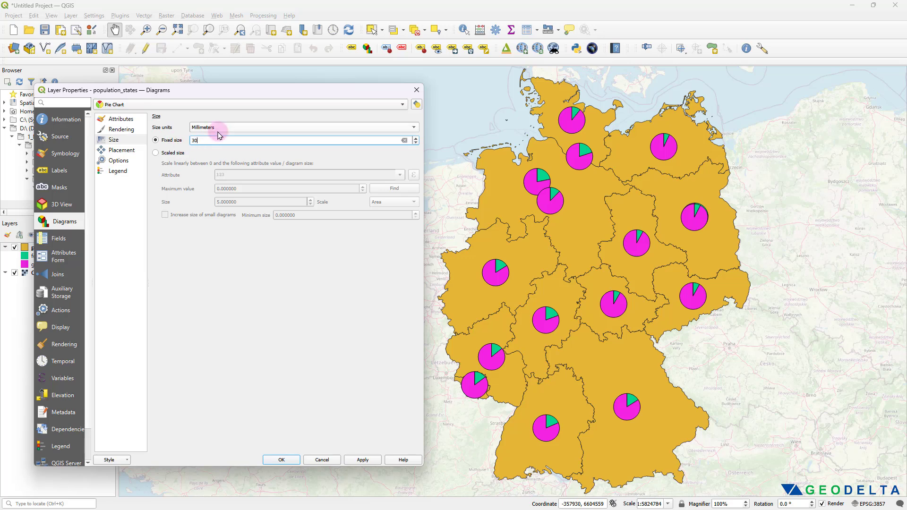
{"action": "left_click", "coordinate": [360, 460]}
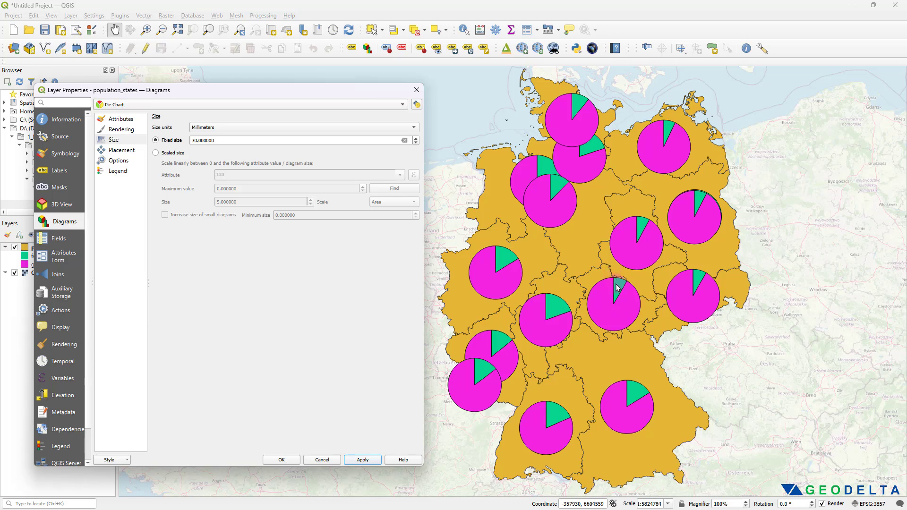
Set the fixed size of the pie charts to 12 mm and apply it.
{"action": "left_click_drag", "start_coordinate": [228, 141], "coordinate": [192, 142]}
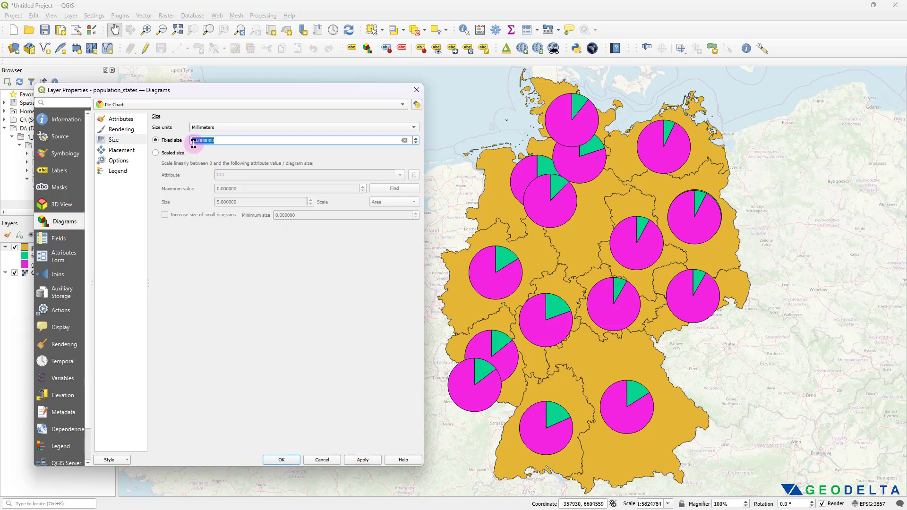
{"action": "type", "text": "12"}
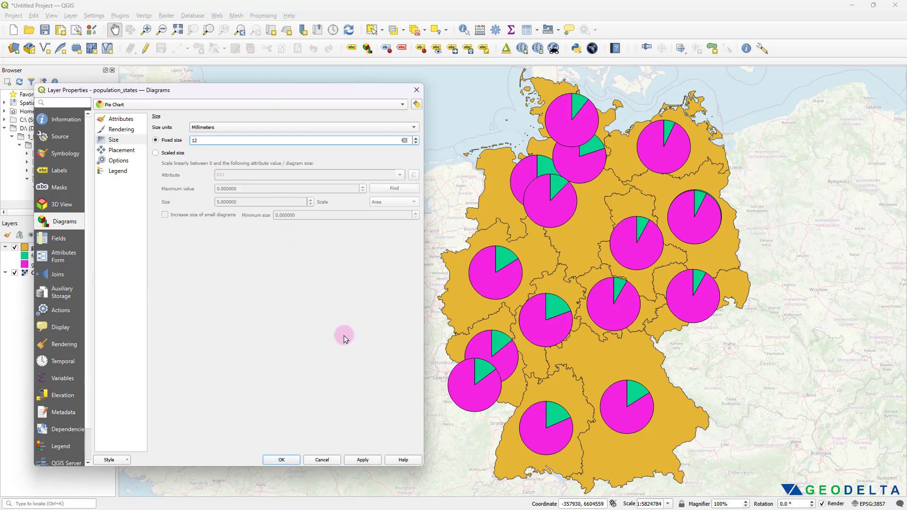
{"action": "left_click", "coordinate": [362, 460]}
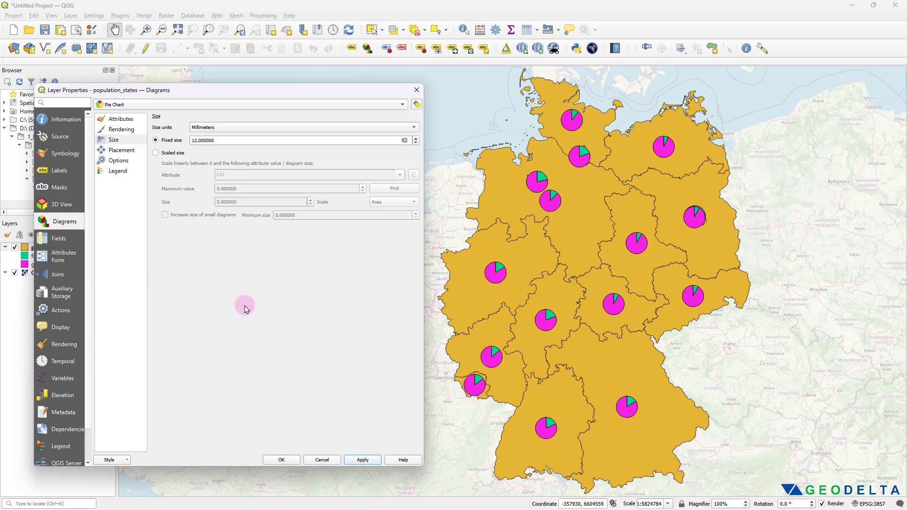
Try placing the pie charts with the Using Perimeter option and apply it to the map.
{"action": "left_click", "coordinate": [116, 150]}
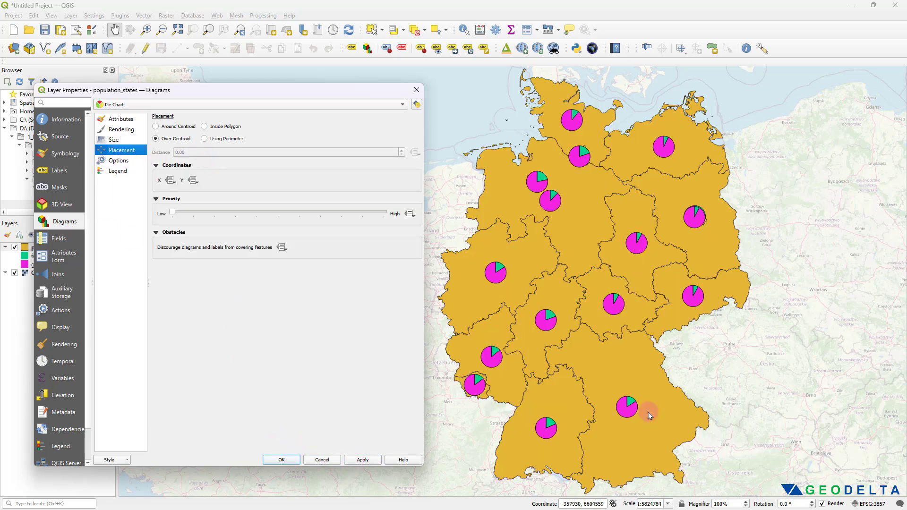
{"action": "left_click", "coordinate": [173, 138]}
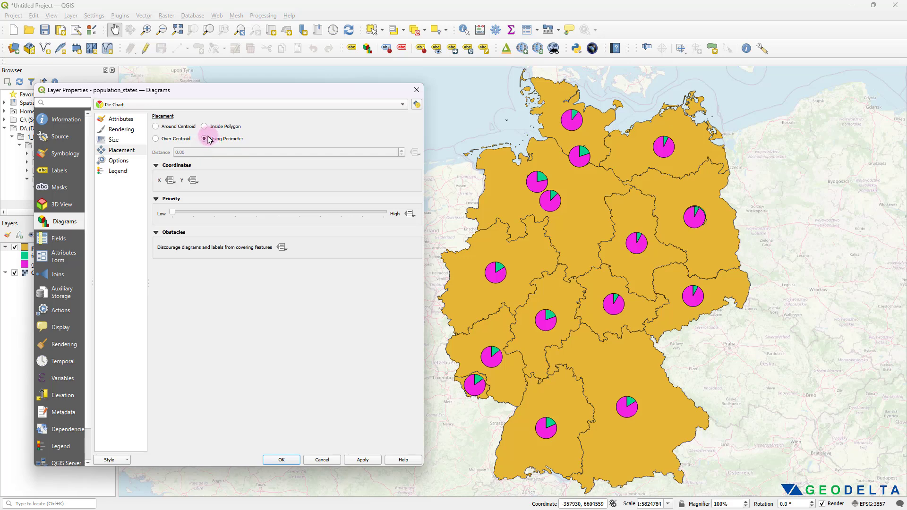
{"action": "left_click", "coordinate": [363, 460]}
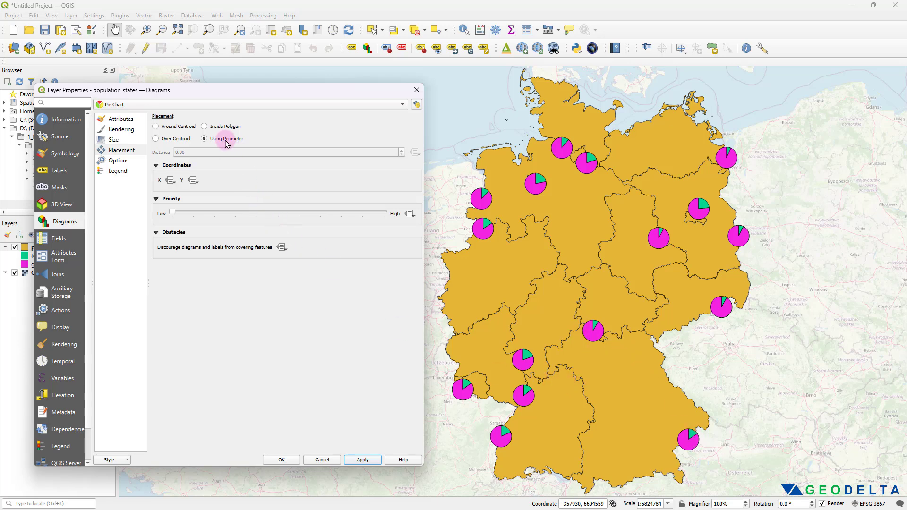
Place the pie charts around the centroid at a distance of 2.00 and apply the placement.
{"action": "left_click", "coordinate": [156, 127]}
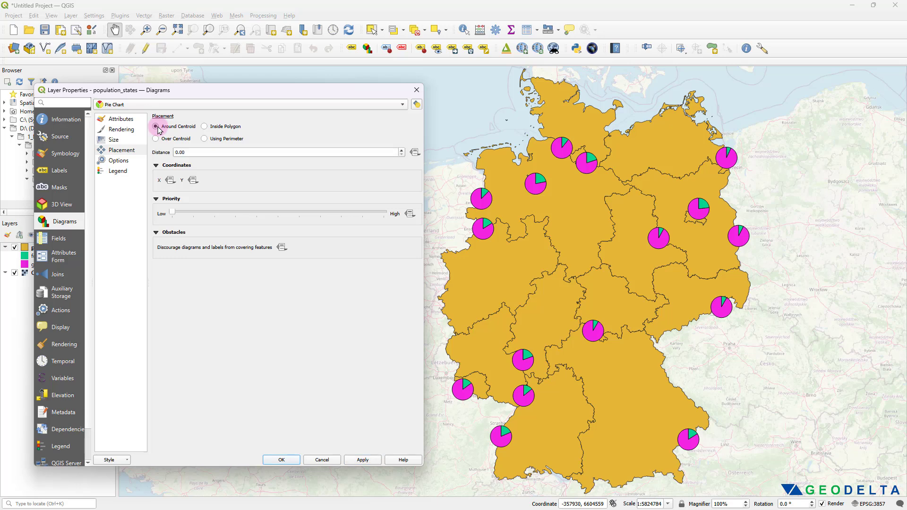
{"action": "left_click_drag", "start_coordinate": [206, 150], "coordinate": [161, 150]}
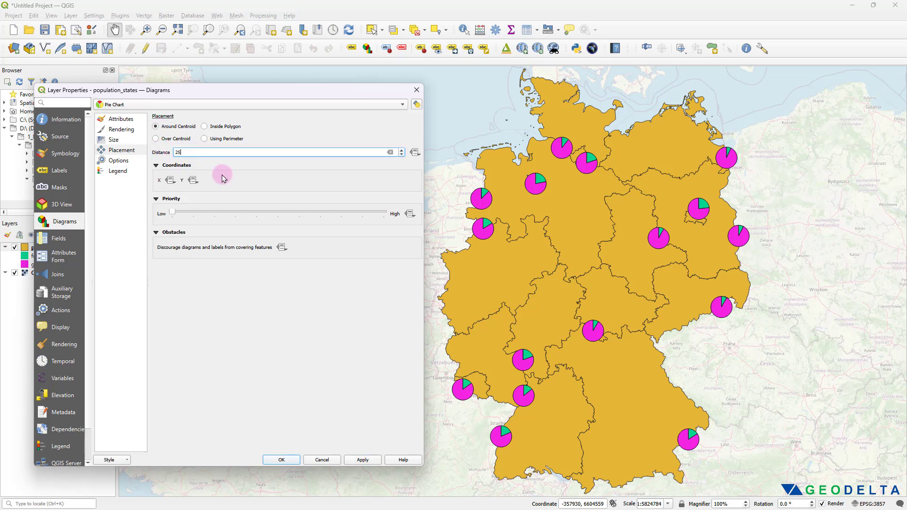
{"action": "left_click", "coordinate": [362, 460]}
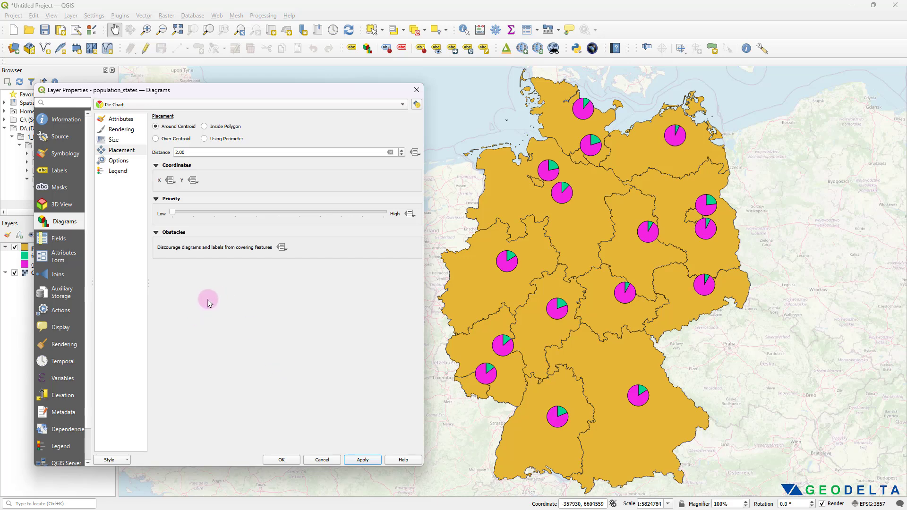
Label the states with single labels based on the state field and apply them to the map.
{"action": "left_click", "coordinate": [65, 171]}
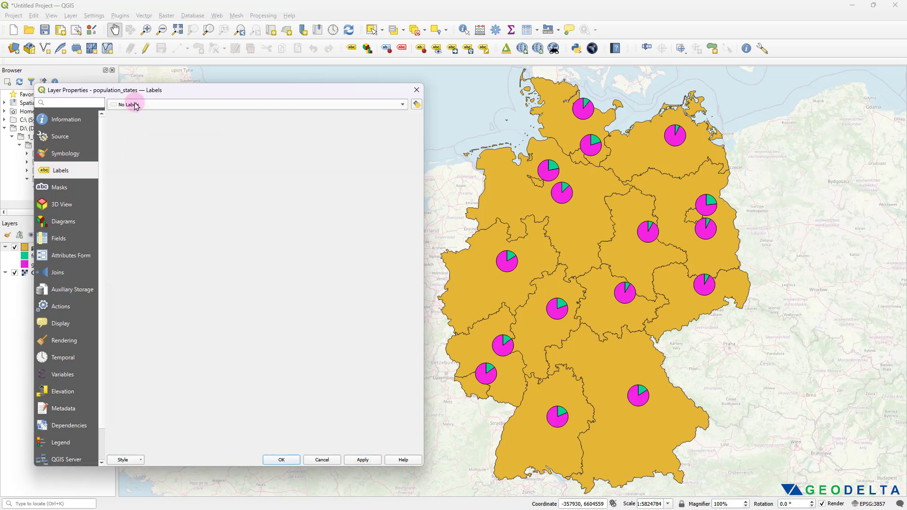
{"action": "left_click", "coordinate": [124, 104]}
{"action": "left_click", "coordinate": [138, 113]}
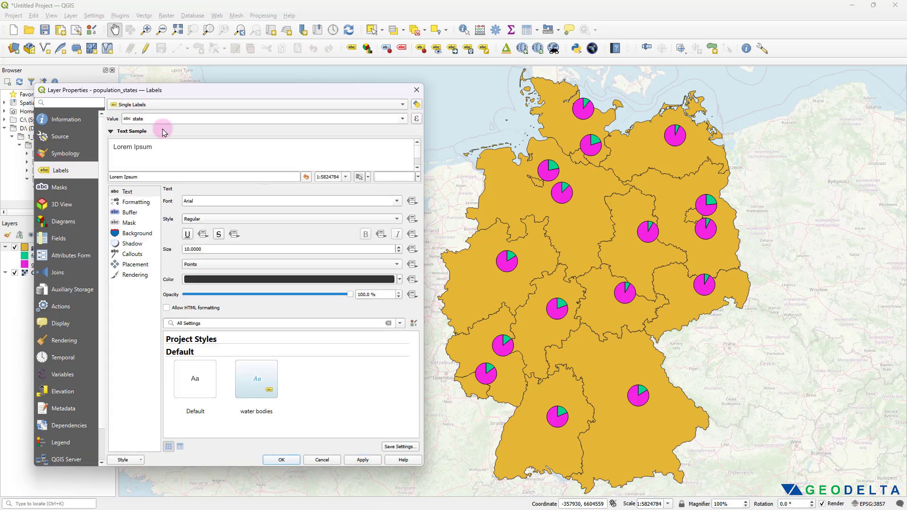
{"action": "left_click", "coordinate": [402, 118]}
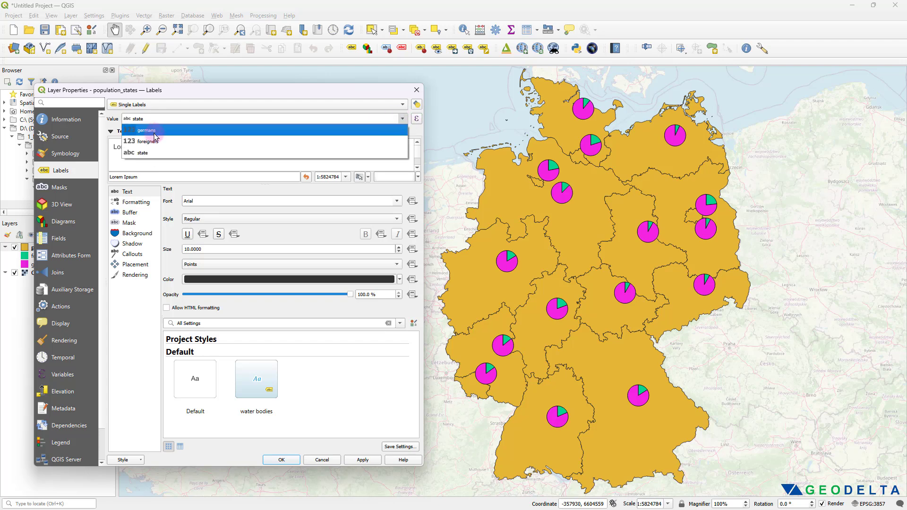
{"action": "left_click", "coordinate": [156, 153]}
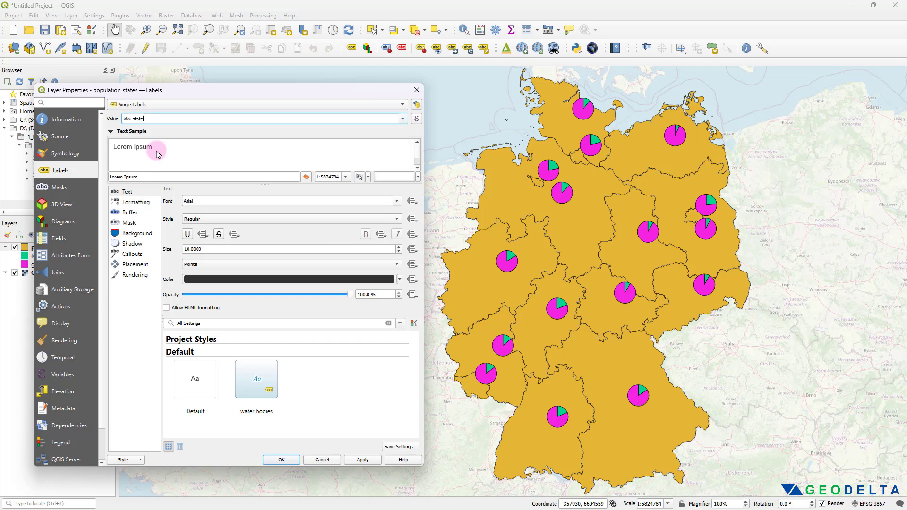
{"action": "left_click", "coordinate": [362, 459]}
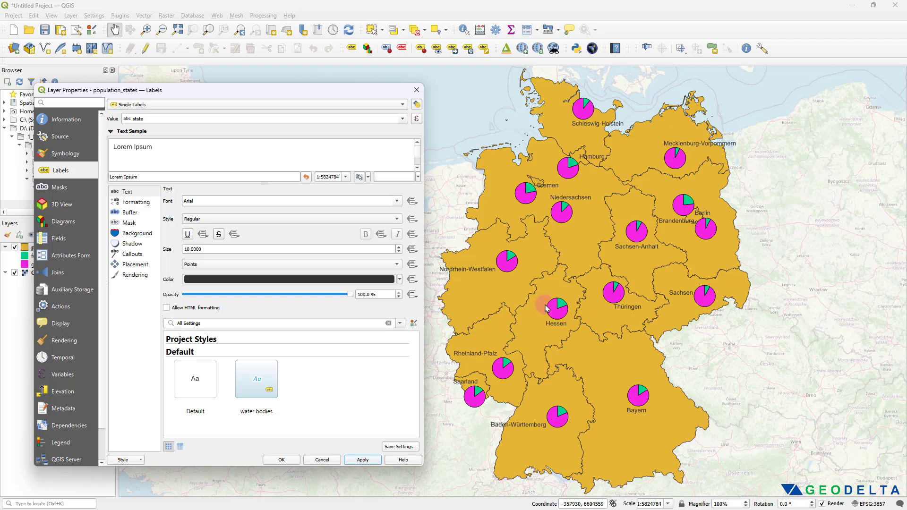
Change the simple fill color of the population_states layer to a lighter amber, #eebf4a.
{"action": "left_click", "coordinate": [64, 154]}
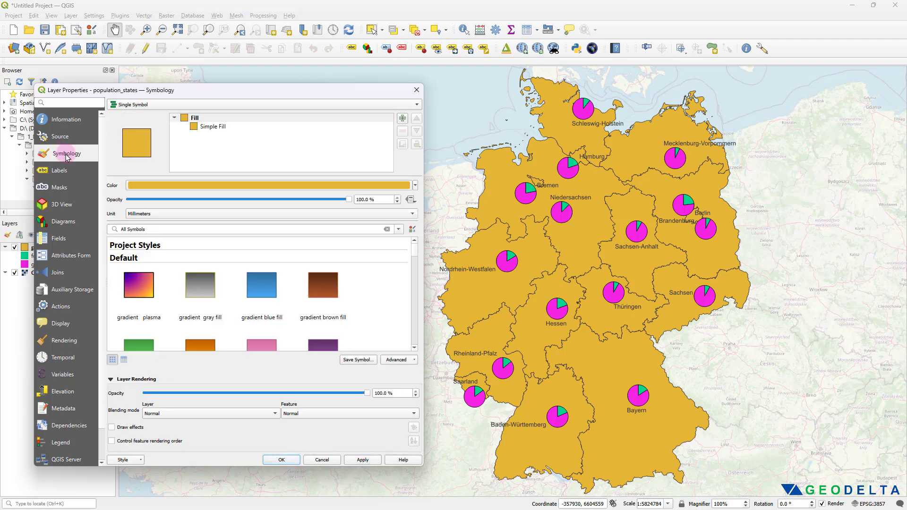
{"action": "left_click", "coordinate": [215, 128]}
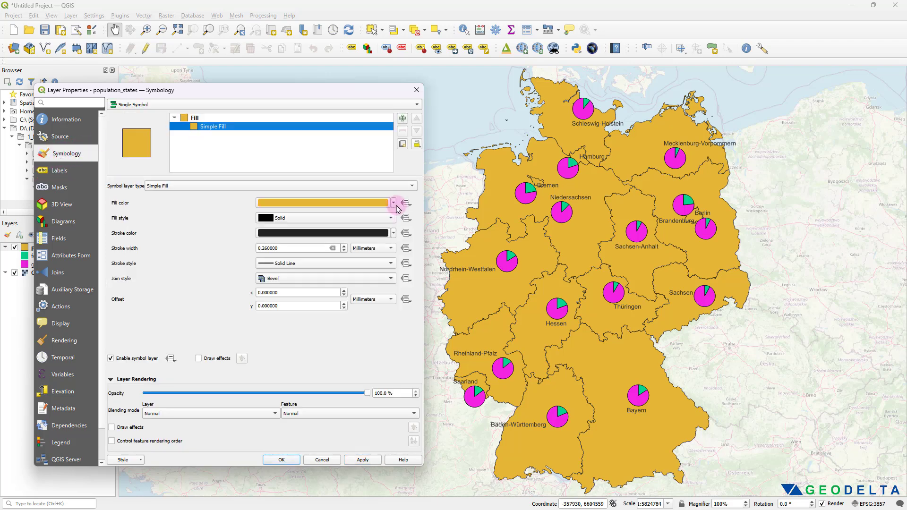
{"action": "left_click", "coordinate": [394, 203]}
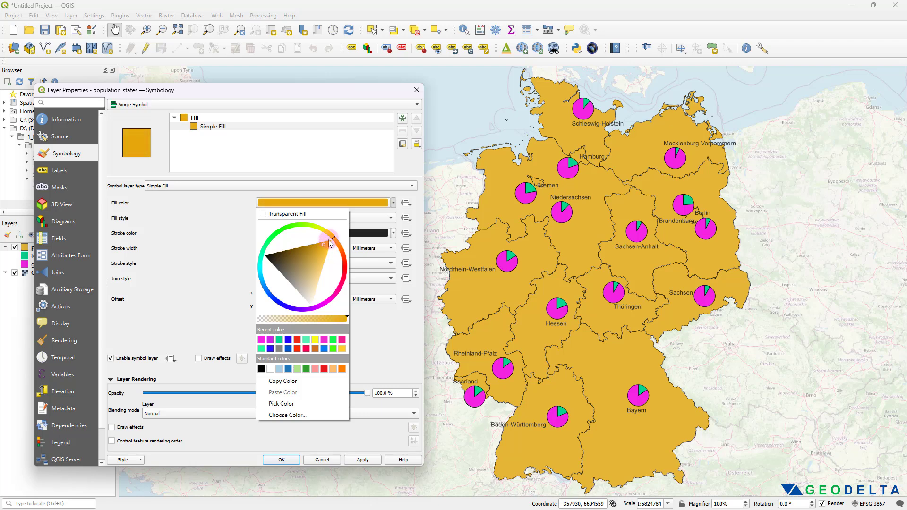
{"action": "left_click", "coordinate": [394, 203]}
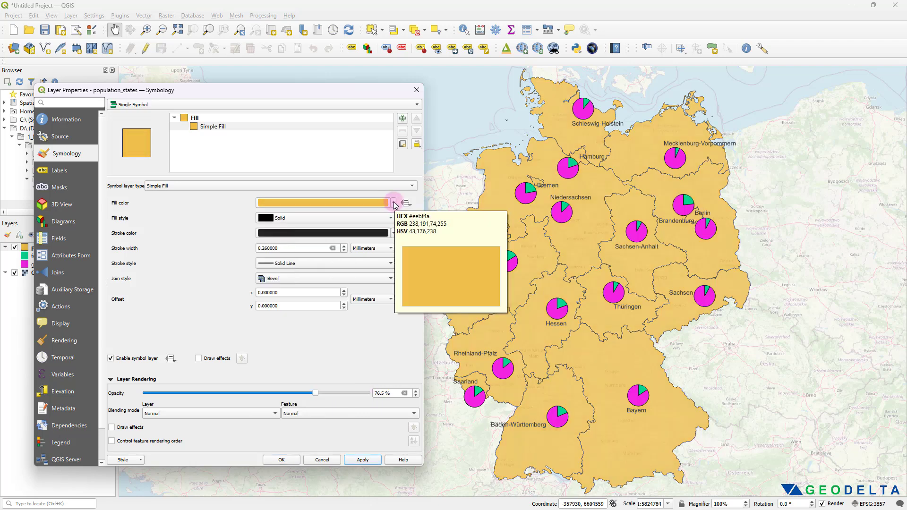
Reduce the population_states layer opacity to 71.0 % and apply the symbology.
{"action": "mouse_move", "coordinate": [315, 393]}
{"action": "left_mouse_down"}
{"action": "mouse_move", "coordinate": [330, 394]}
{"action": "mouse_move", "coordinate": [303, 393]}
{"action": "left_mouse_up"}
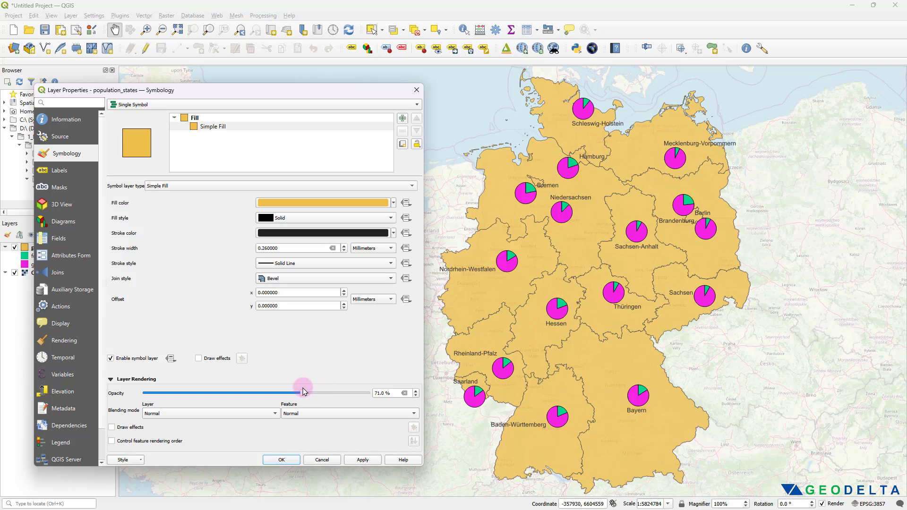
{"action": "left_click", "coordinate": [363, 460]}
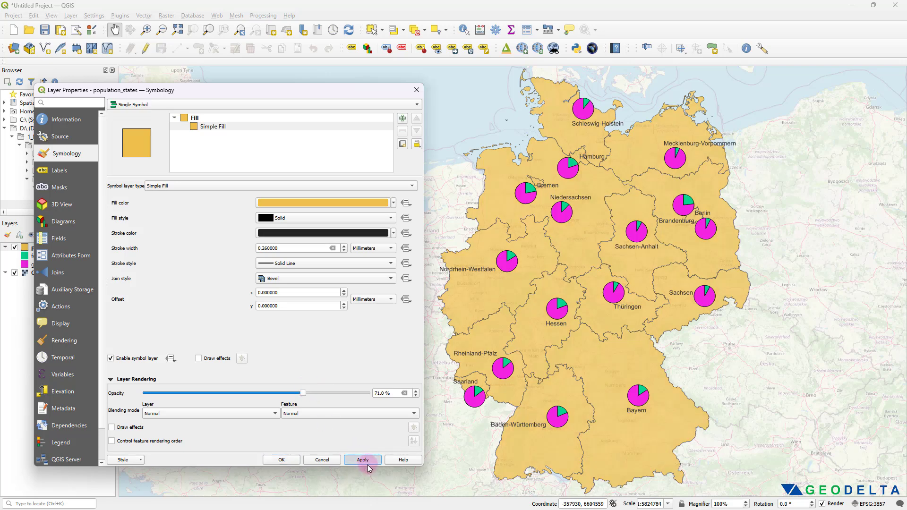
{"action": "left_click", "coordinate": [281, 460]}
Examine the germans and foreigners values per state in the population_states attribute table alongside the pie chart map.
{"action": "left_click_drag", "start_coordinate": [639, 363], "coordinate": [536, 334]}
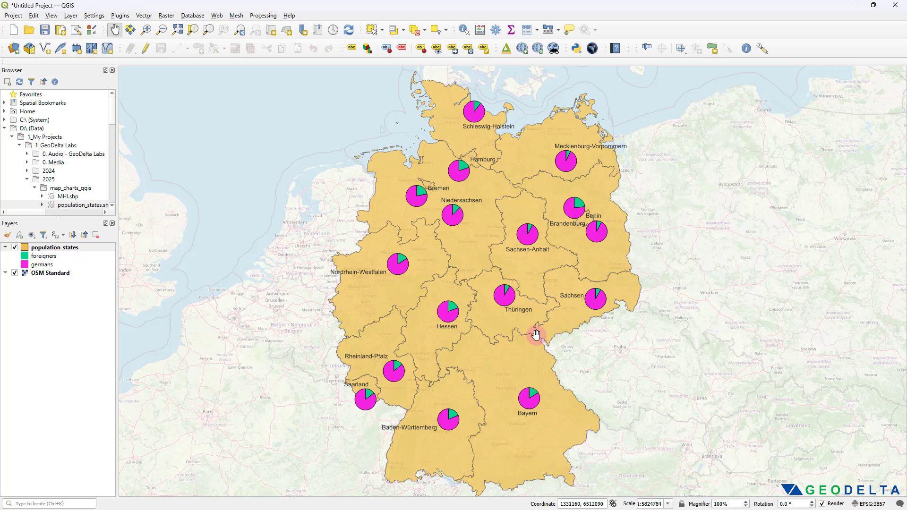
{"action": "left_click_drag", "start_coordinate": [427, 261], "coordinate": [536, 253]}
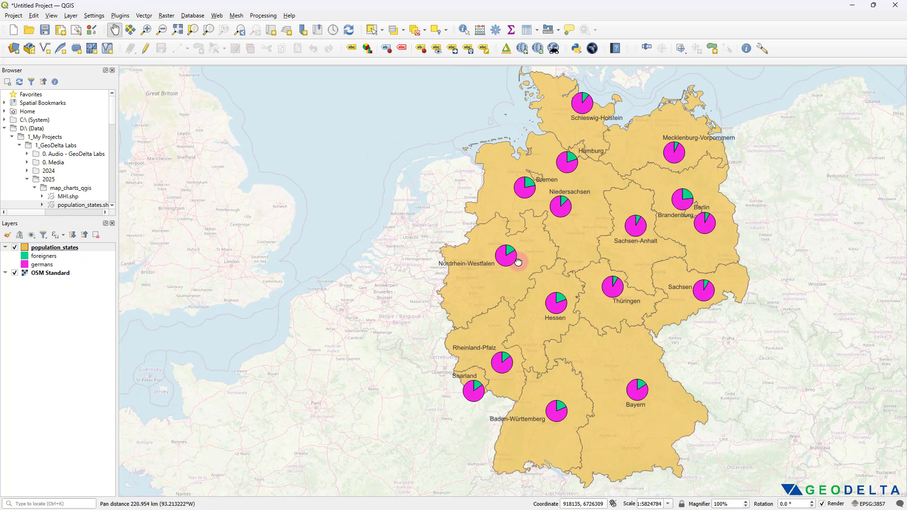
{"action": "key", "text": "F6"}
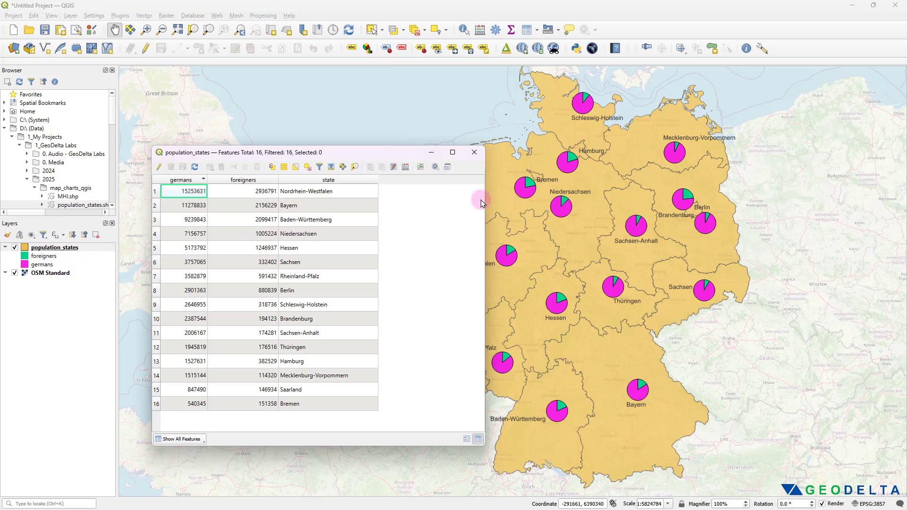
{"action": "left_click_drag", "start_coordinate": [484, 203], "coordinate": [395, 215]}
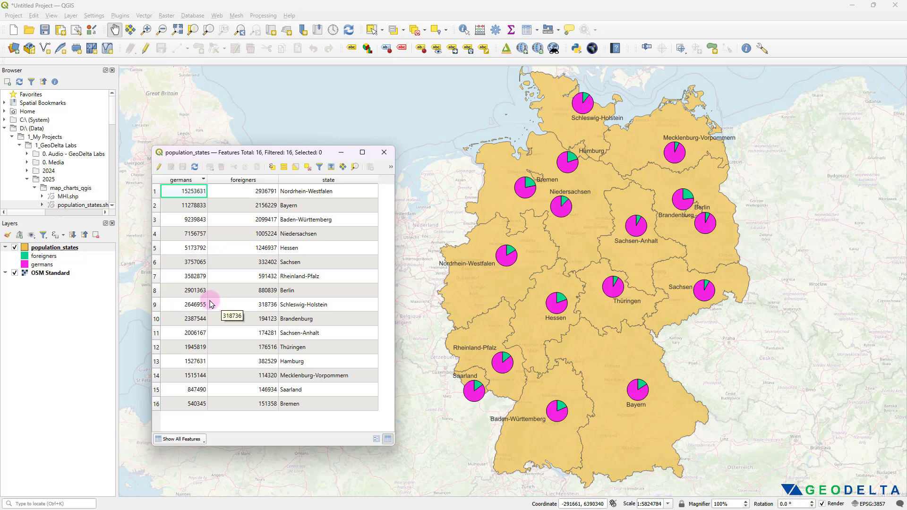
{"action": "left_click_drag", "start_coordinate": [394, 191], "coordinate": [419, 194]}
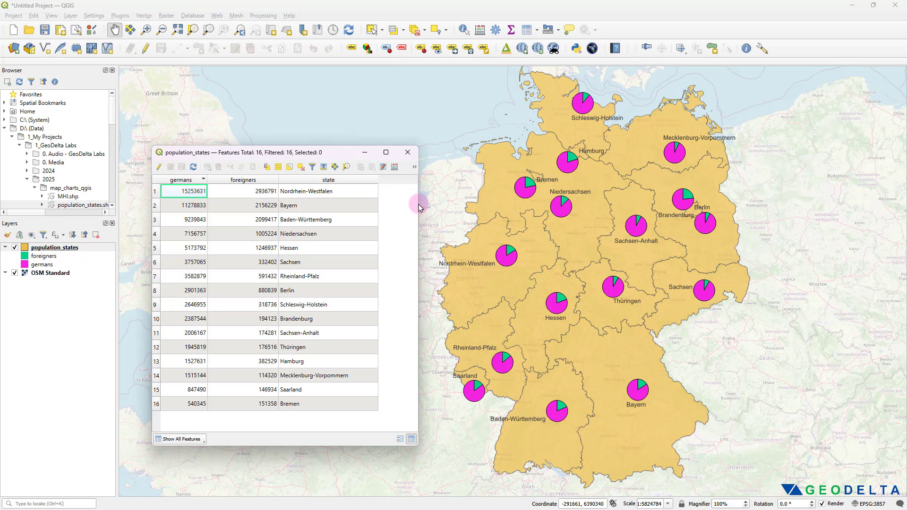
{"action": "left_click", "coordinate": [407, 152]}
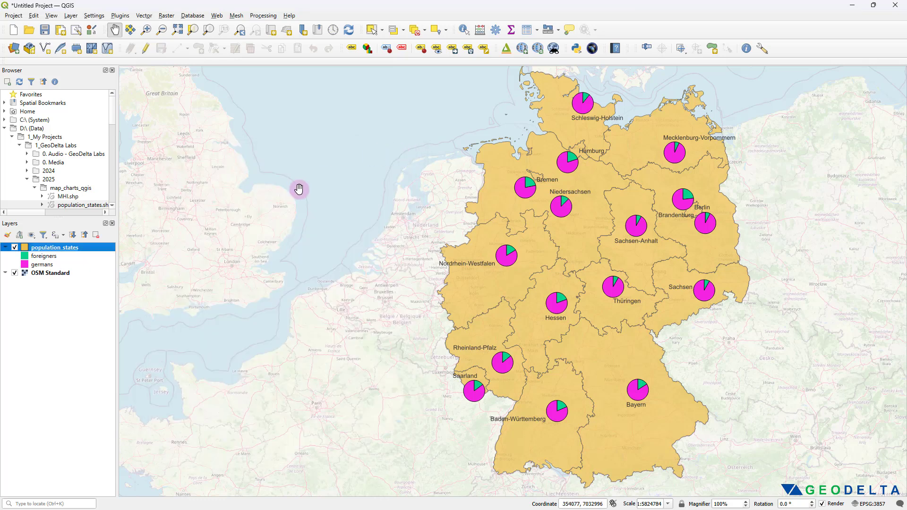
Switch the population_states diagrams from pie chart to histogram with the foreigners and germans attributes and apply it.
{"action": "right_click", "coordinate": [77, 251]}
{"action": "left_click", "coordinate": [153, 472]}
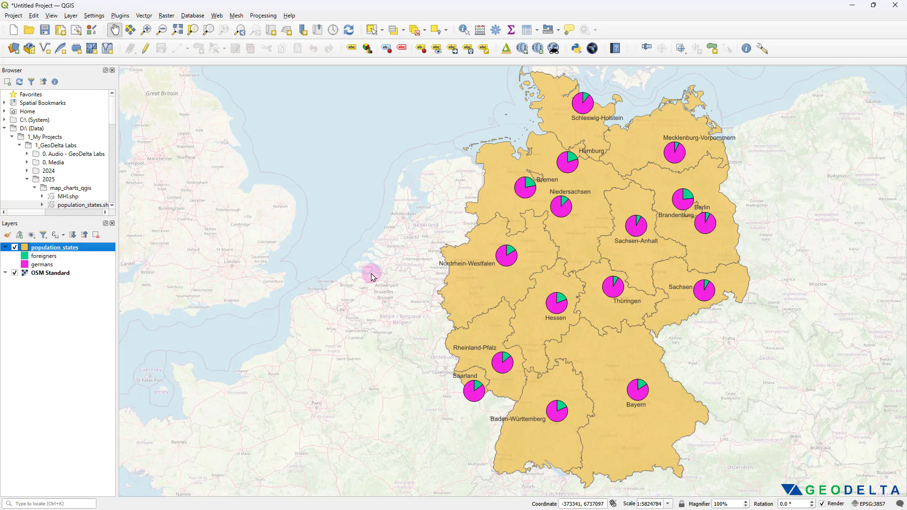
{"action": "left_click_drag", "start_coordinate": [259, 91], "coordinate": [268, 87]}
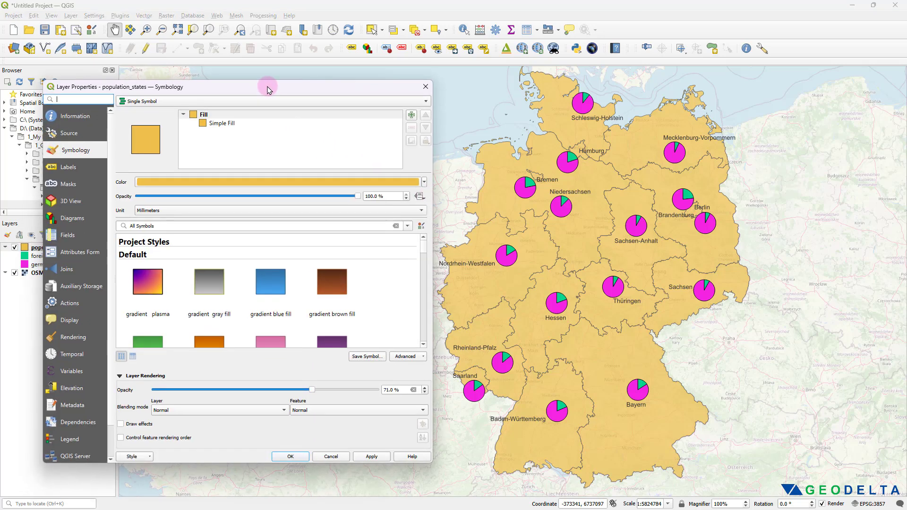
{"action": "left_click", "coordinate": [84, 219]}
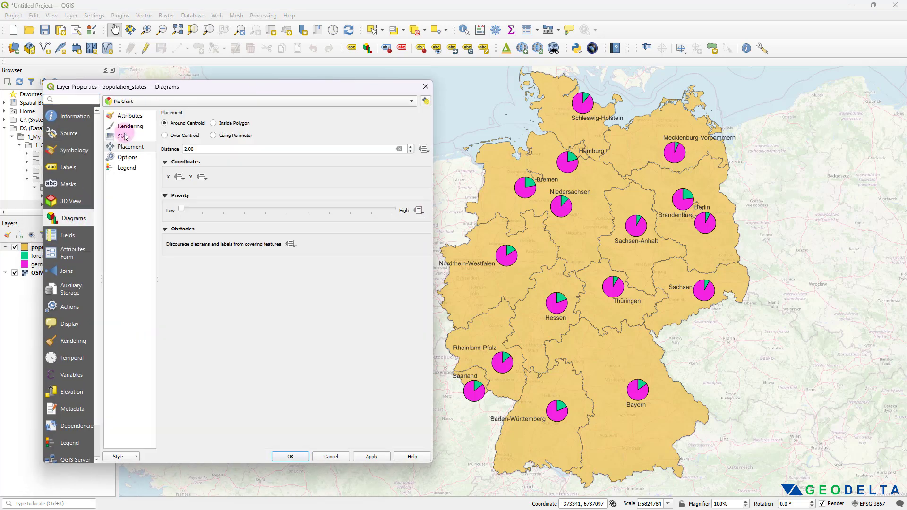
{"action": "left_click", "coordinate": [136, 102]}
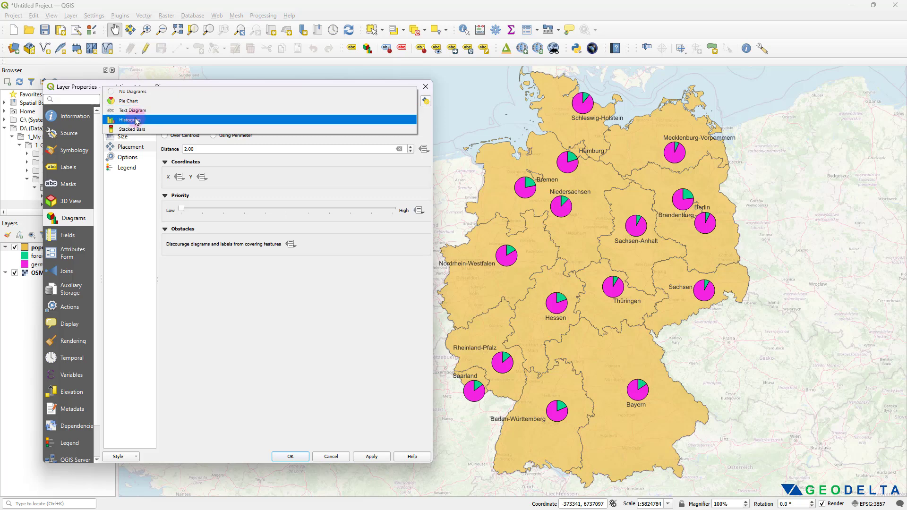
{"action": "left_click", "coordinate": [137, 121]}
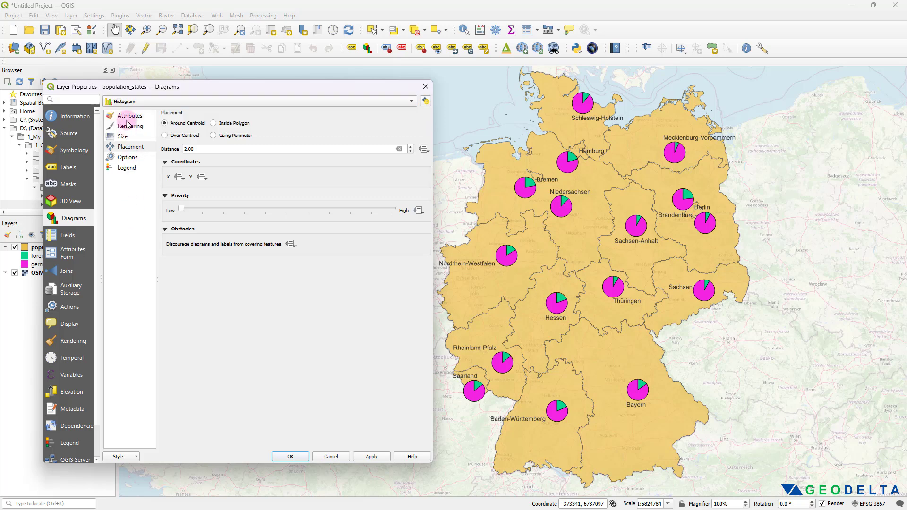
{"action": "left_click", "coordinate": [129, 116]}
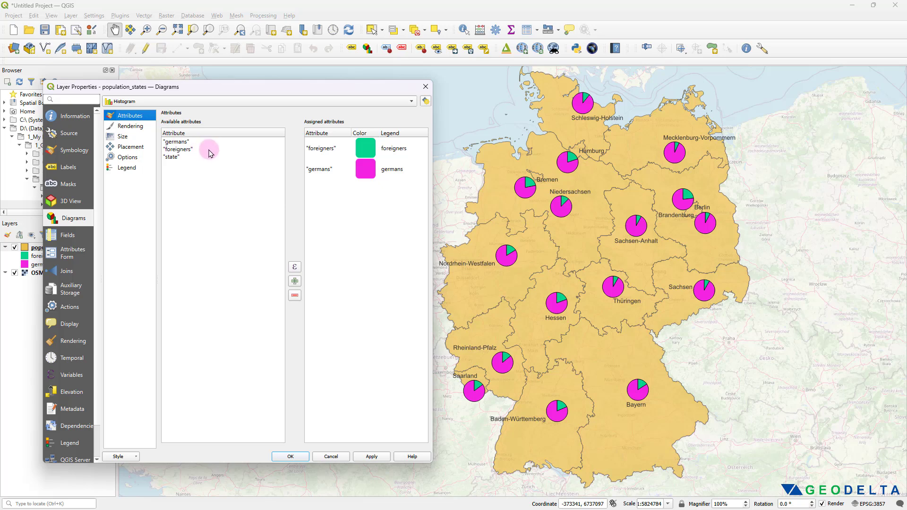
{"action": "left_click", "coordinate": [373, 456]}
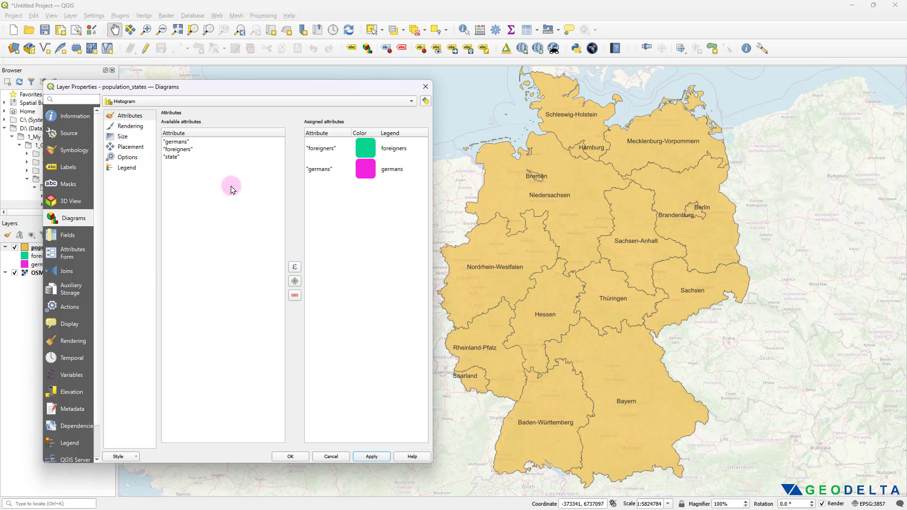
Set the bar length of the scaled histogram size to 10 mm.
{"action": "left_click", "coordinate": [137, 136]}
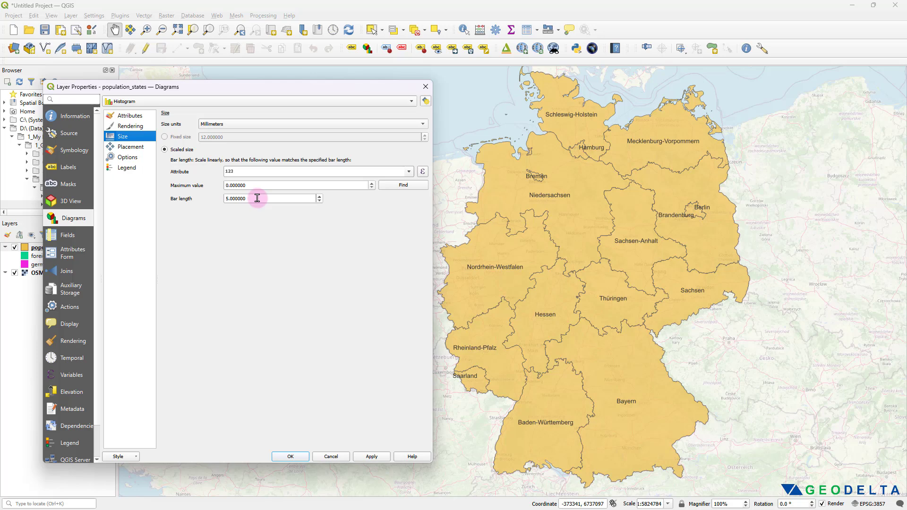
{"action": "left_click_drag", "start_coordinate": [258, 198], "coordinate": [223, 199]}
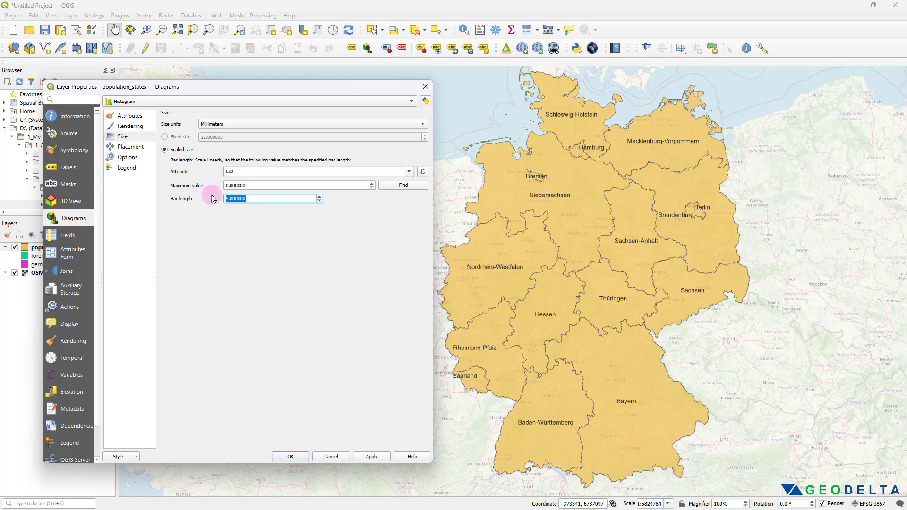
{"action": "type", "text": "10"}
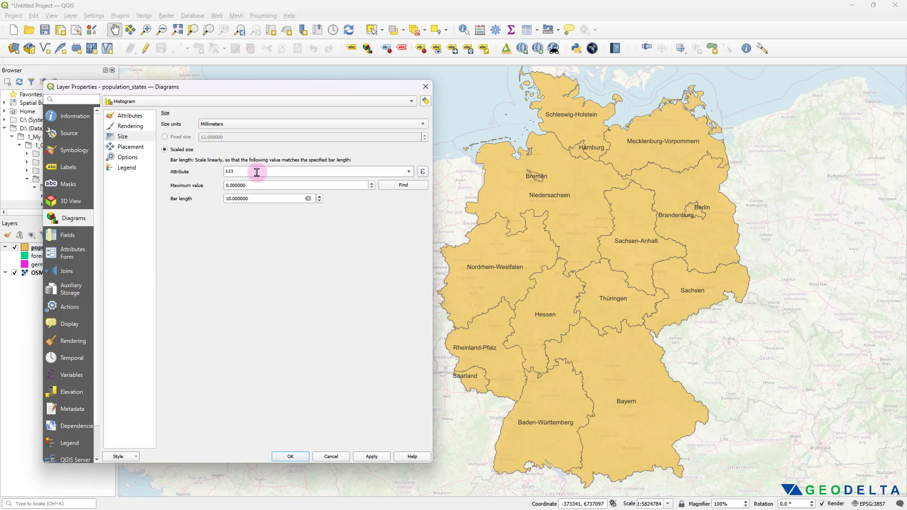
Try scaling the histogram bars by the germans attribute, using the maximum value found for that field.
{"action": "left_click", "coordinate": [408, 172]}
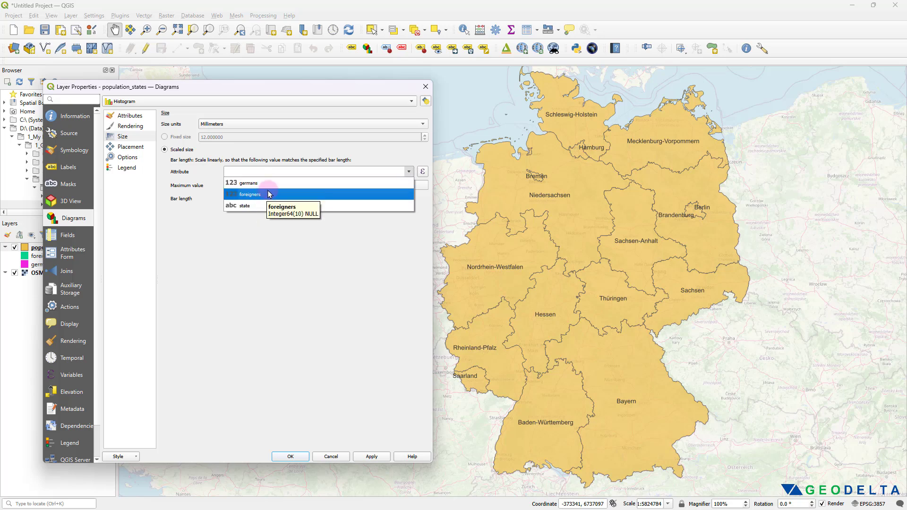
{"action": "left_click", "coordinate": [270, 184]}
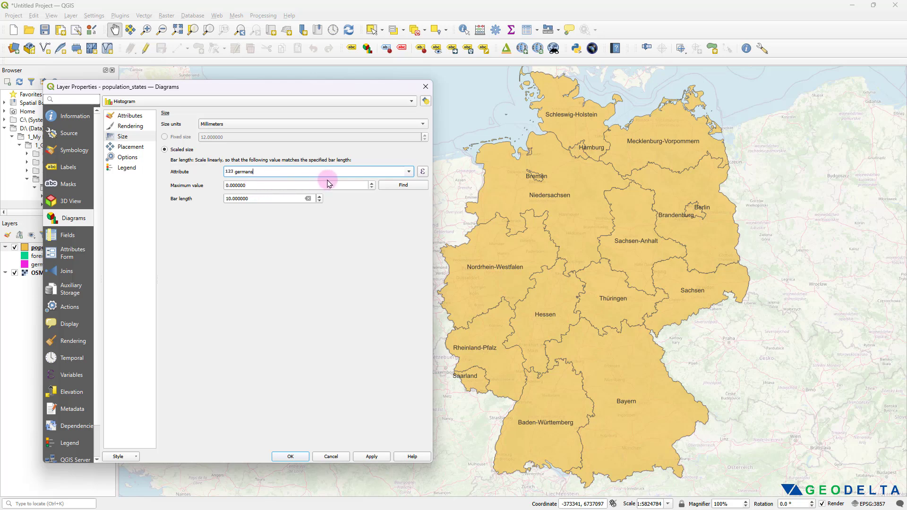
{"action": "left_click", "coordinate": [391, 188]}
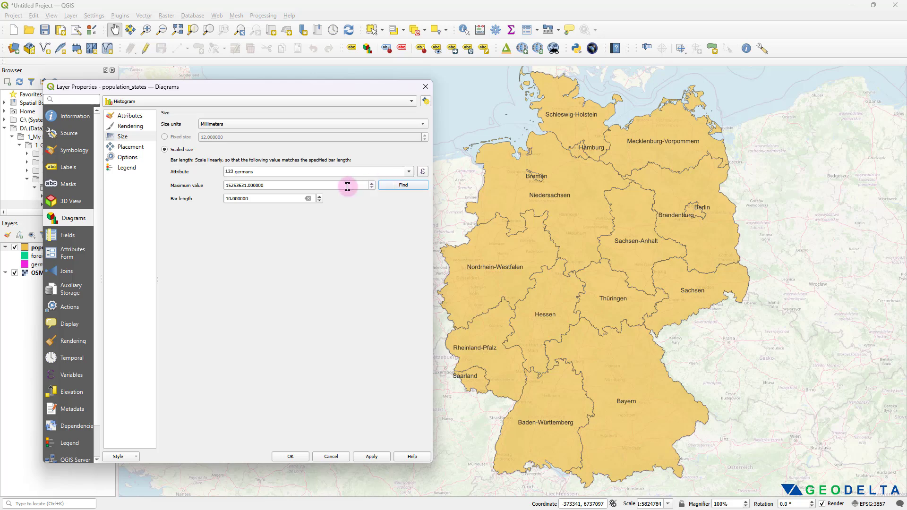
{"action": "left_click_drag", "start_coordinate": [264, 186], "coordinate": [212, 185]}
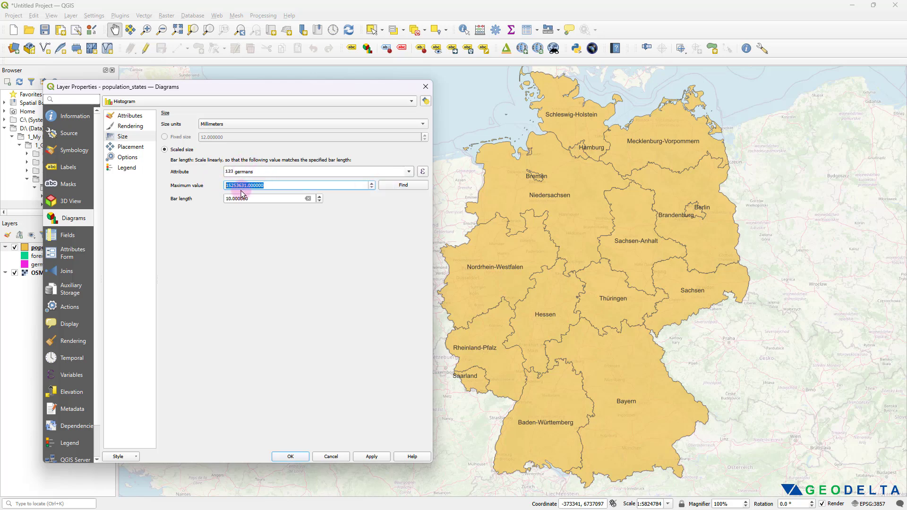
{"action": "left_click", "coordinate": [398, 185]}
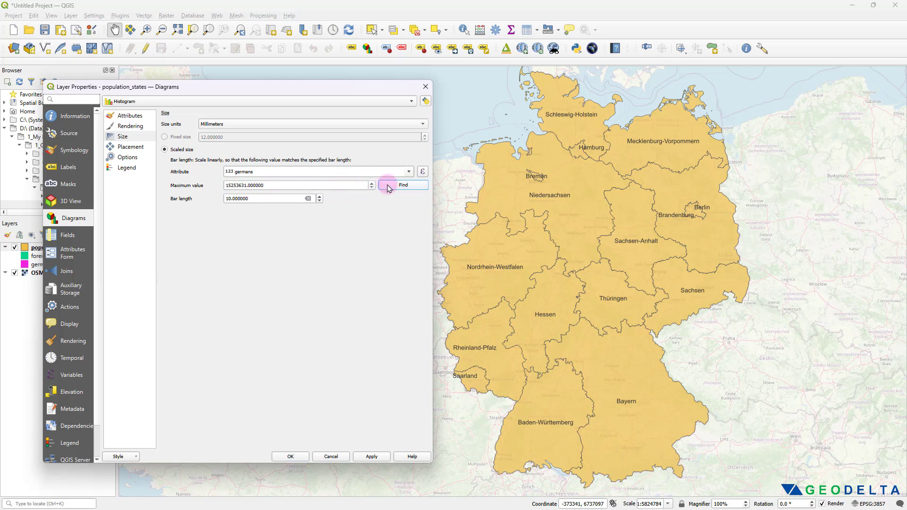
Scale the histogram bars by the foreigners attribute using its found maximum value, and apply the size settings to the map.
{"action": "left_click", "coordinate": [408, 172]}
{"action": "left_click", "coordinate": [287, 195]}
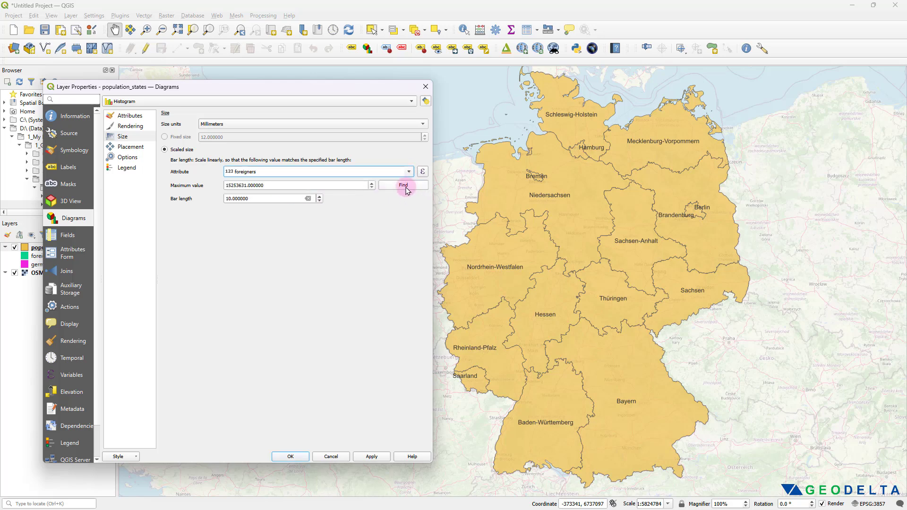
{"action": "left_click", "coordinate": [410, 187]}
{"action": "left_click_drag", "start_coordinate": [278, 185], "coordinate": [186, 185]}
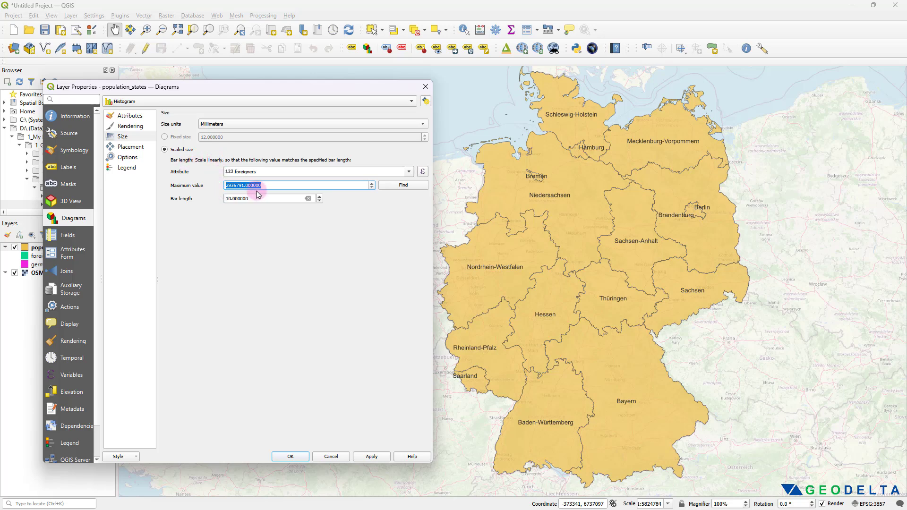
{"action": "left_click", "coordinate": [233, 212]}
{"action": "left_click", "coordinate": [229, 186]}
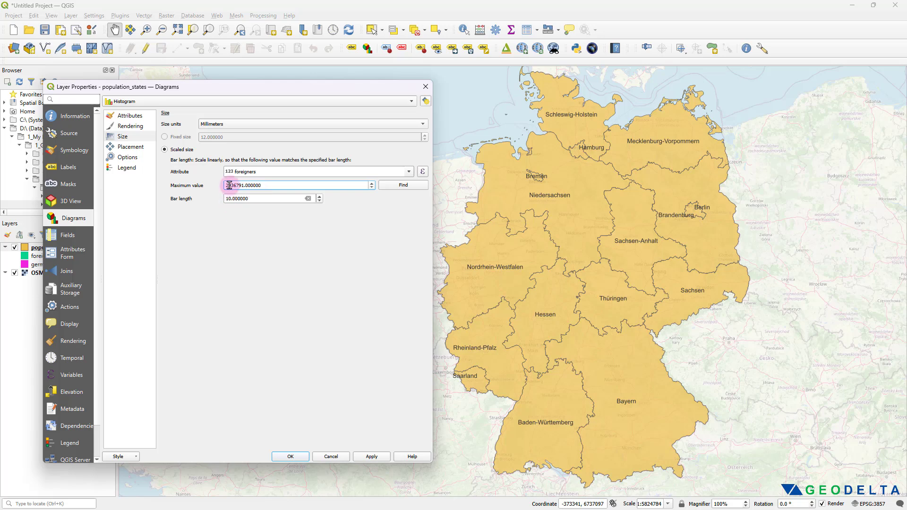
{"action": "left_click_drag", "start_coordinate": [228, 185], "coordinate": [215, 198]}
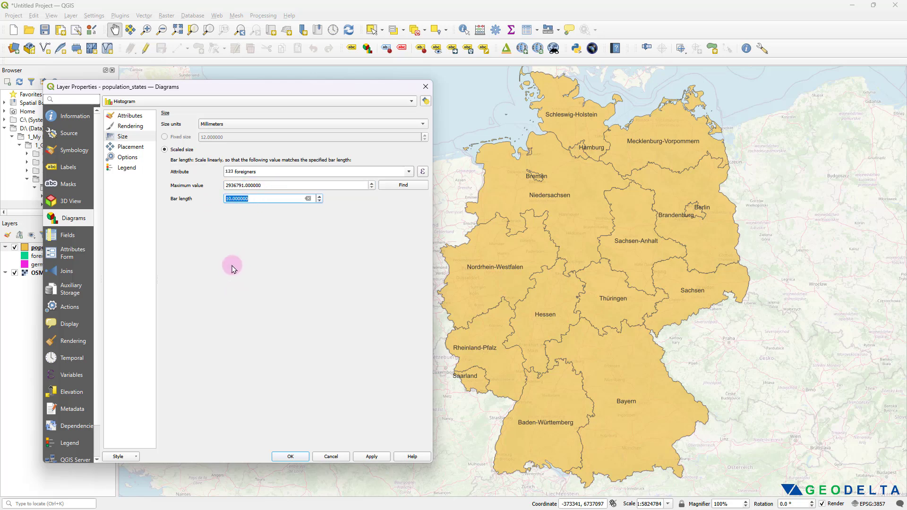
{"action": "left_click_drag", "start_coordinate": [269, 184], "coordinate": [211, 198]}
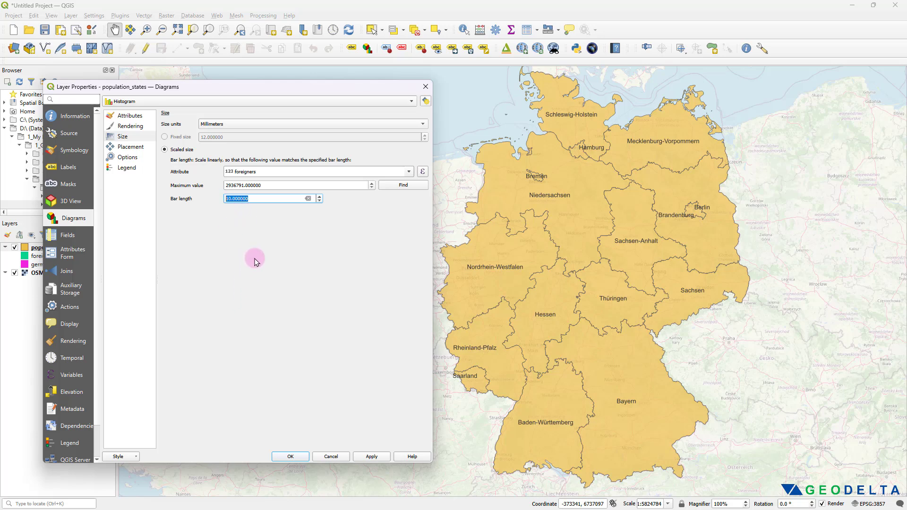
{"action": "left_click_drag", "start_coordinate": [267, 185], "coordinate": [197, 200]}
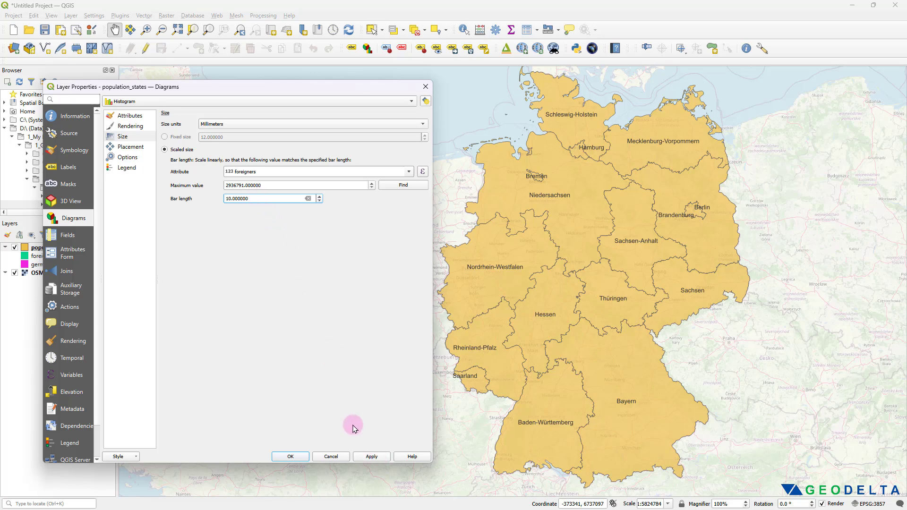
{"action": "left_click", "coordinate": [373, 457]}
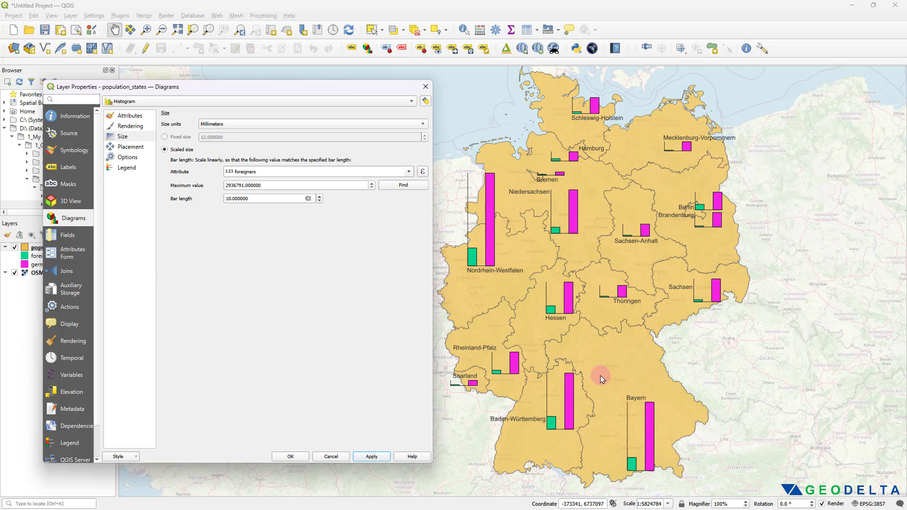
Set the bar length of the scaled histogram size to 12 mm and apply it to the map.
{"action": "left_click_drag", "start_coordinate": [263, 197], "coordinate": [214, 199]}
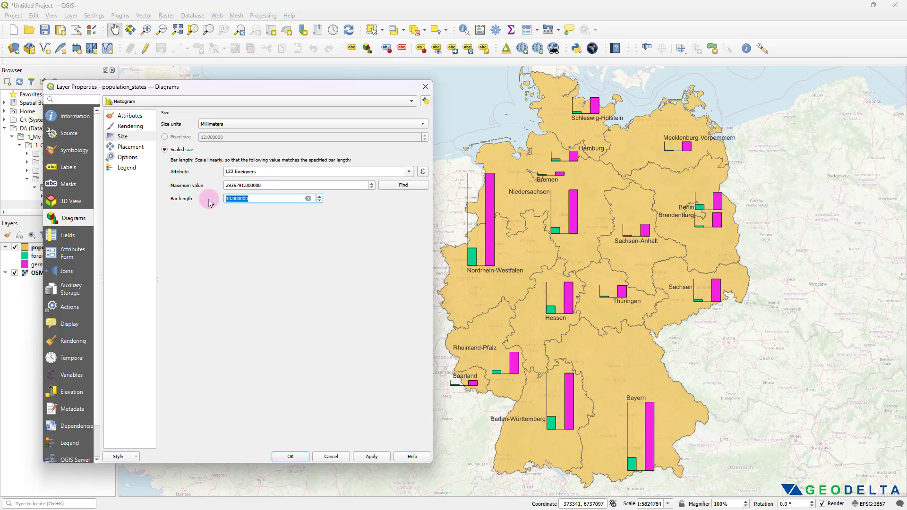
{"action": "type", "text": "12"}
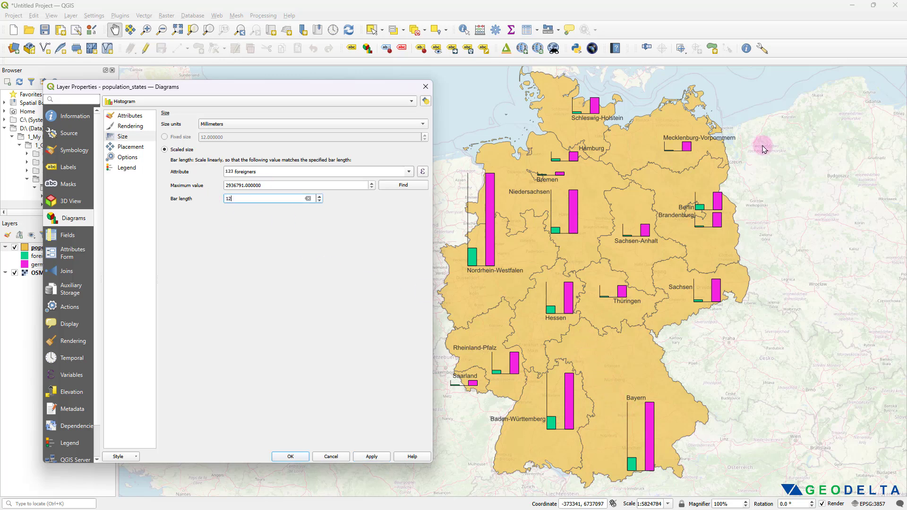
{"action": "left_click", "coordinate": [369, 457]}
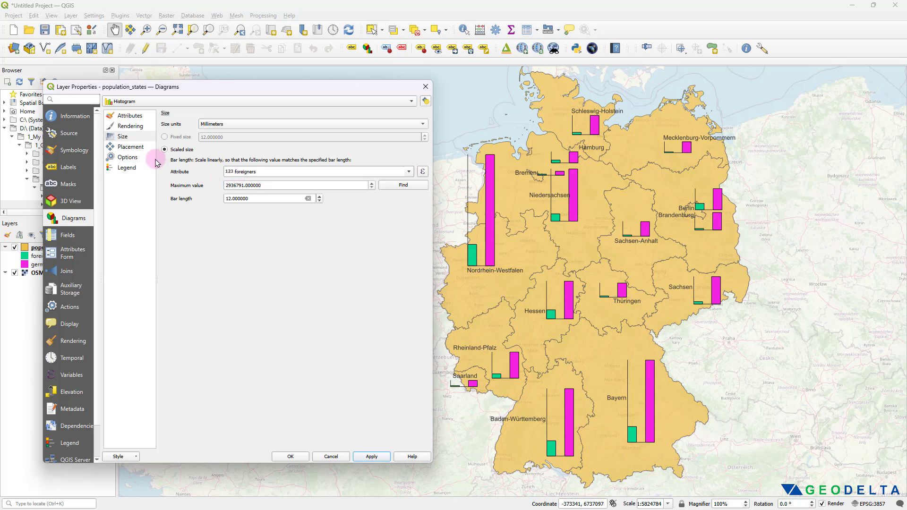
Set the histogram's bar spacing to 0.2 mm in the rendering settings and apply it to the map.
{"action": "left_click", "coordinate": [135, 126]}
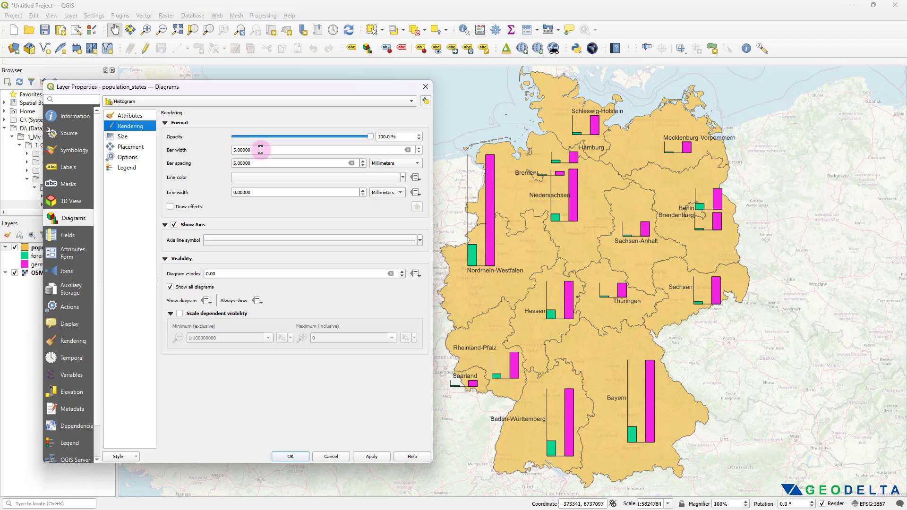
{"action": "left_click_drag", "start_coordinate": [260, 150], "coordinate": [208, 149]}
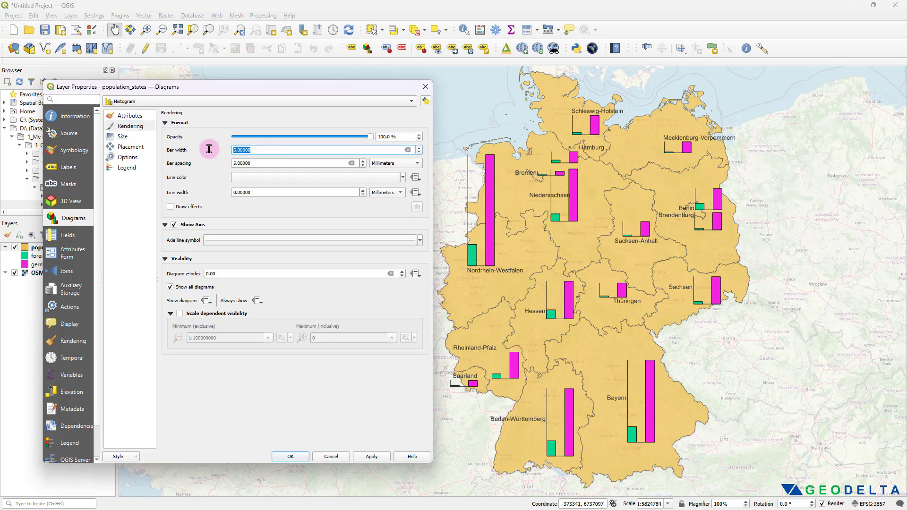
{"action": "left_click_drag", "start_coordinate": [283, 163], "coordinate": [222, 163]}
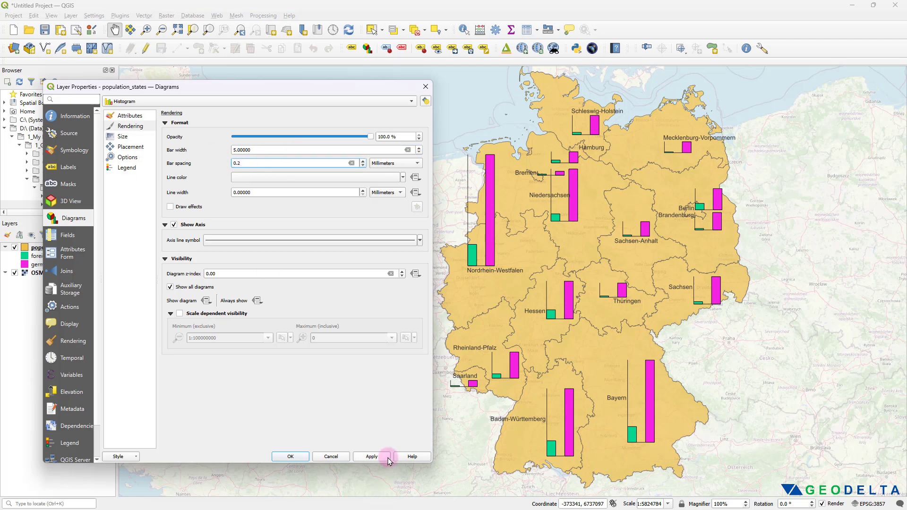
{"action": "left_click", "coordinate": [373, 456]}
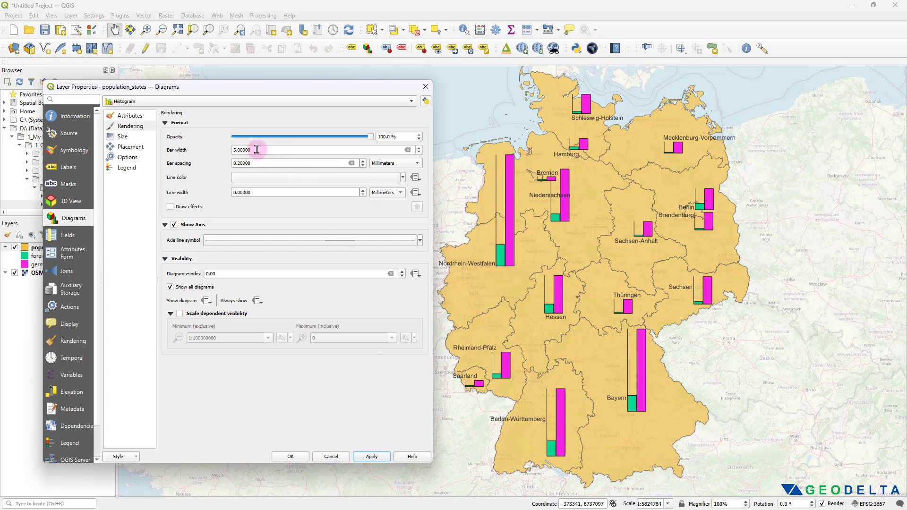
Try a bar width of 10 for the population_states histograms and apply it.
{"action": "left_click_drag", "start_coordinate": [255, 152], "coordinate": [221, 151]}
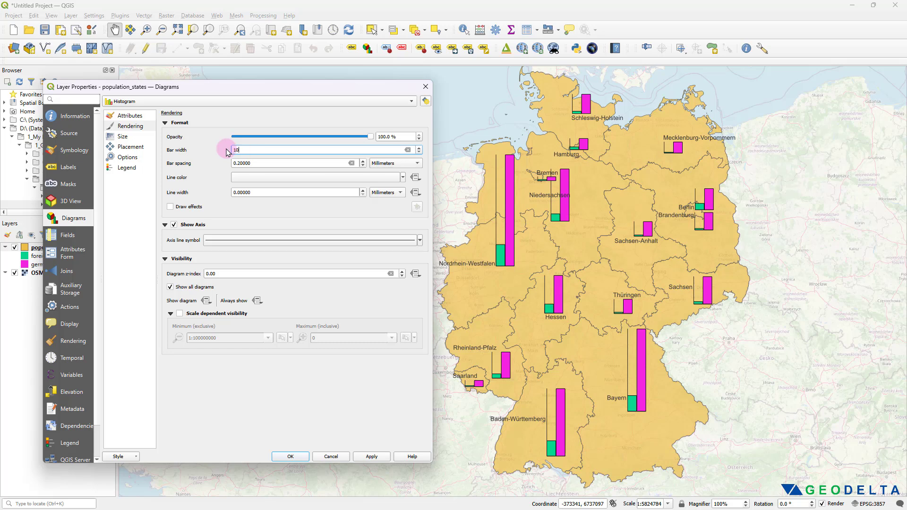
{"action": "left_click", "coordinate": [373, 458]}
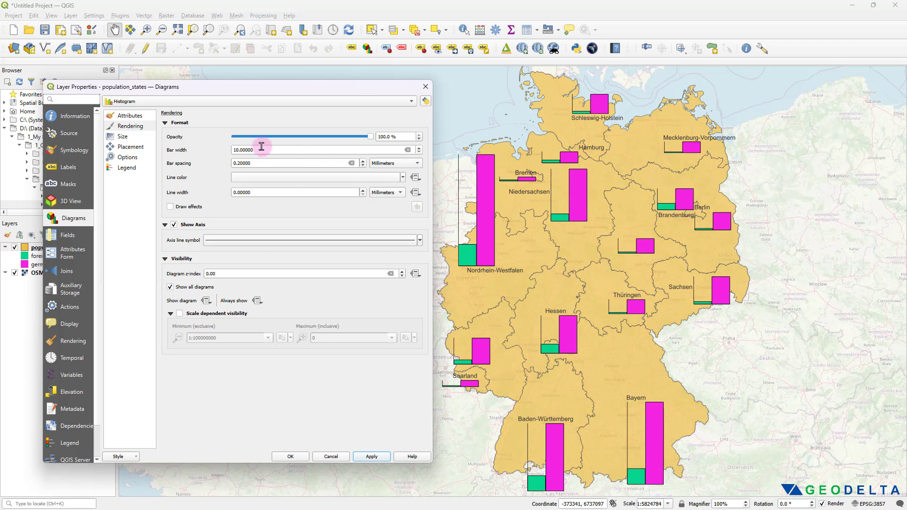
Set the histogram's bar width to 5, apply it and close the population_states layer properties.
{"action": "left_click_drag", "start_coordinate": [262, 146], "coordinate": [215, 151]}
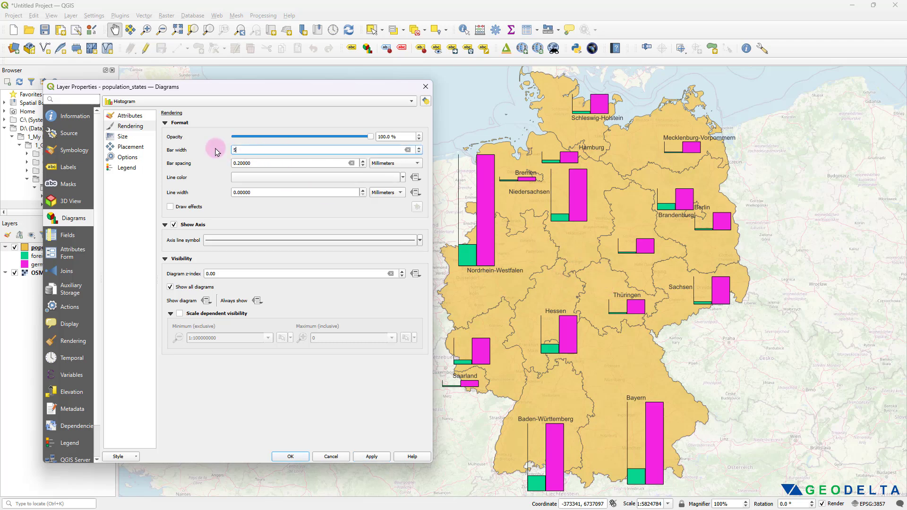
{"action": "left_click", "coordinate": [372, 457]}
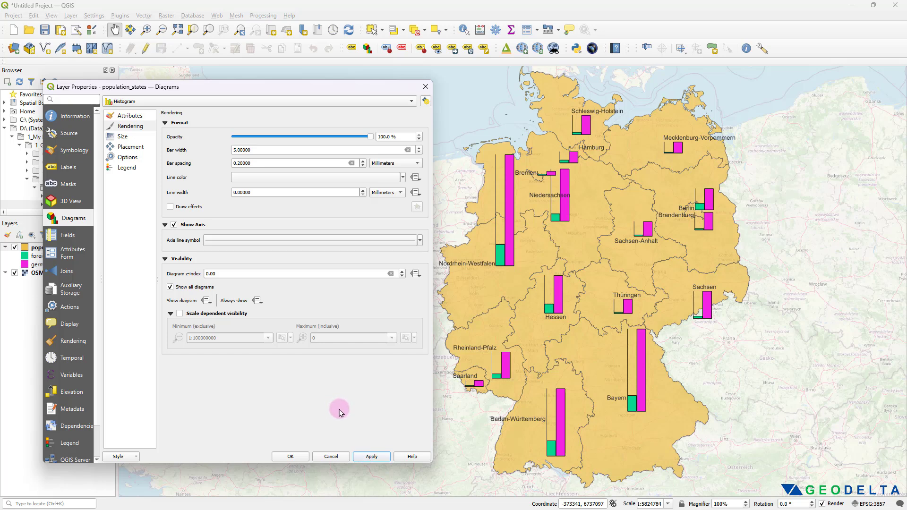
{"action": "left_click", "coordinate": [301, 457]}
{"action": "left_click_drag", "start_coordinate": [694, 321], "coordinate": [593, 337]}
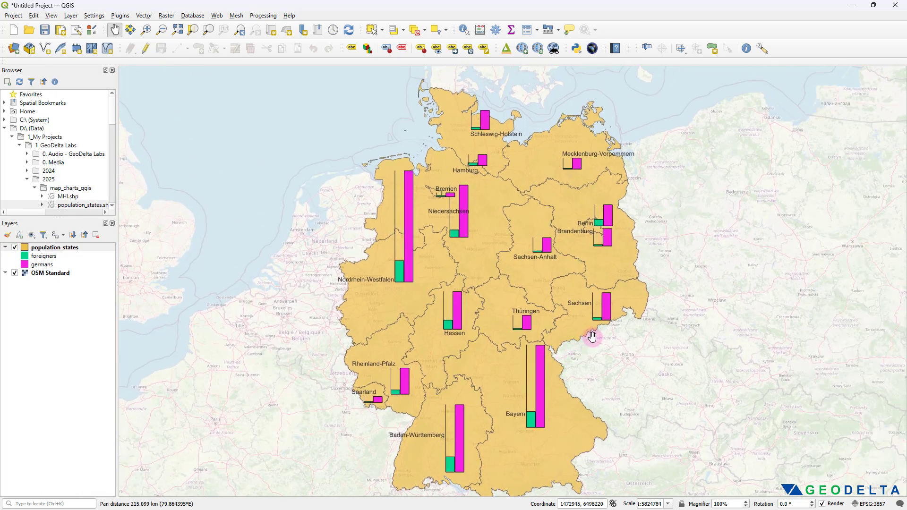
{"action": "scroll", "coordinate": [454, 262], "scroll_direction": "up", "scroll_amount": 1}
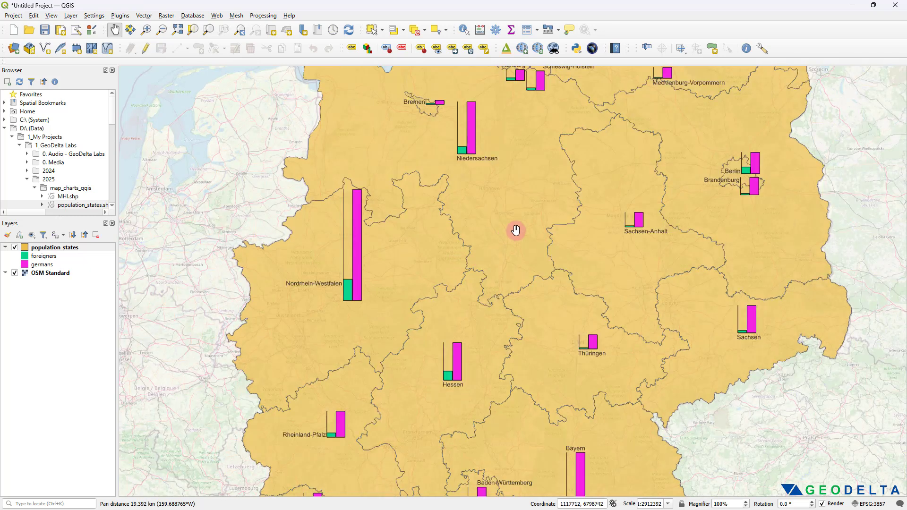
{"action": "left_click_drag", "start_coordinate": [543, 302], "coordinate": [539, 255]}
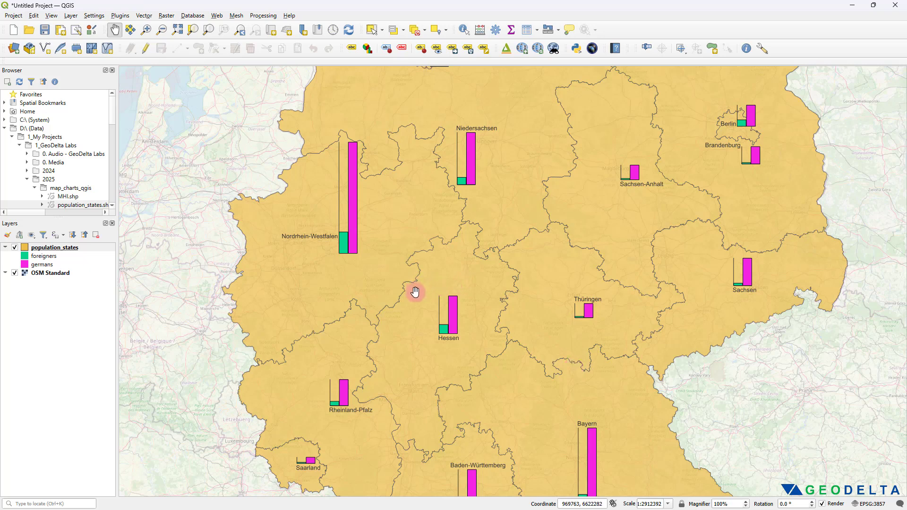
{"action": "left_click_drag", "start_coordinate": [415, 292], "coordinate": [447, 219]}
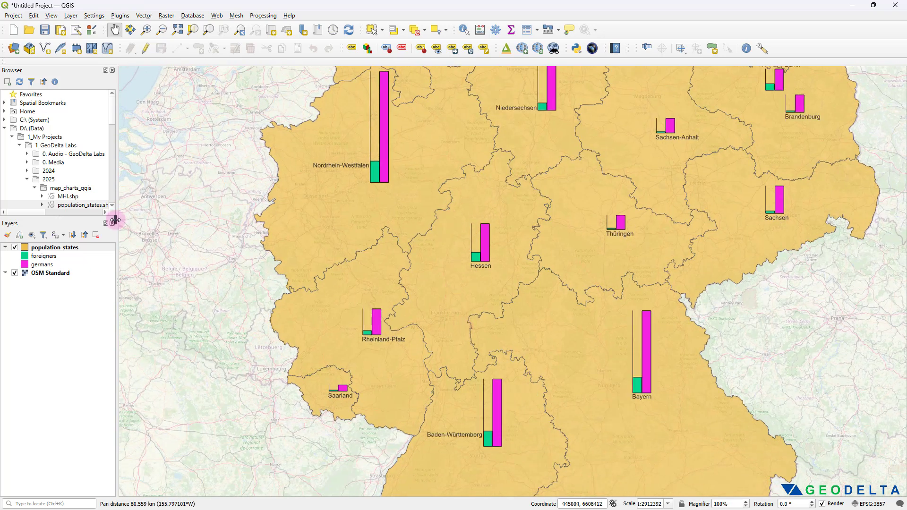
Add MHI.shp from the map_charts_qgis folder as a layer above population_states, and hide the population_states layer.
{"action": "left_click", "coordinate": [65, 197]}
{"action": "left_click_drag", "start_coordinate": [62, 199], "coordinate": [48, 251]}
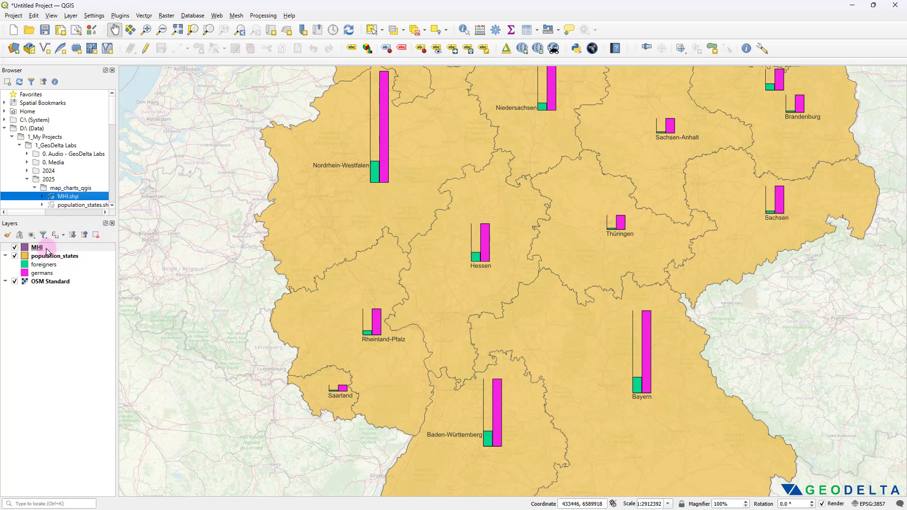
{"action": "right_click", "coordinate": [47, 249]}
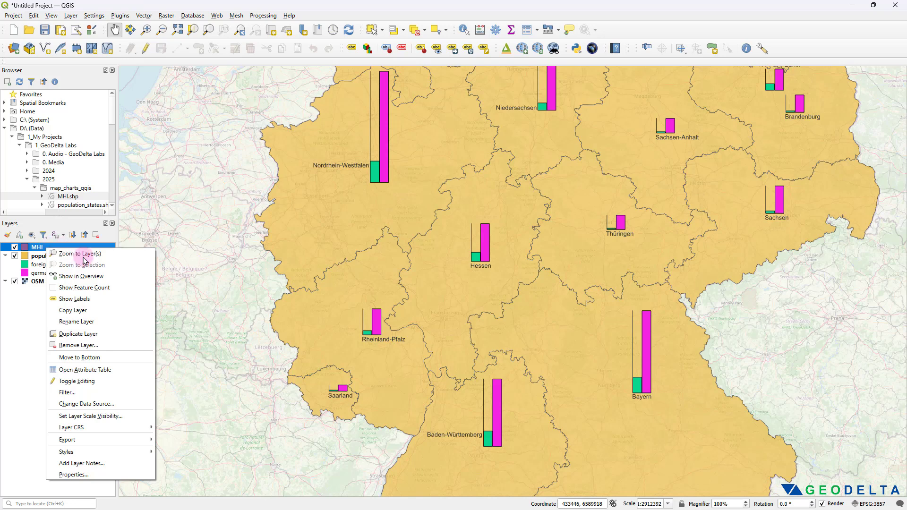
{"action": "left_click", "coordinate": [14, 255]}
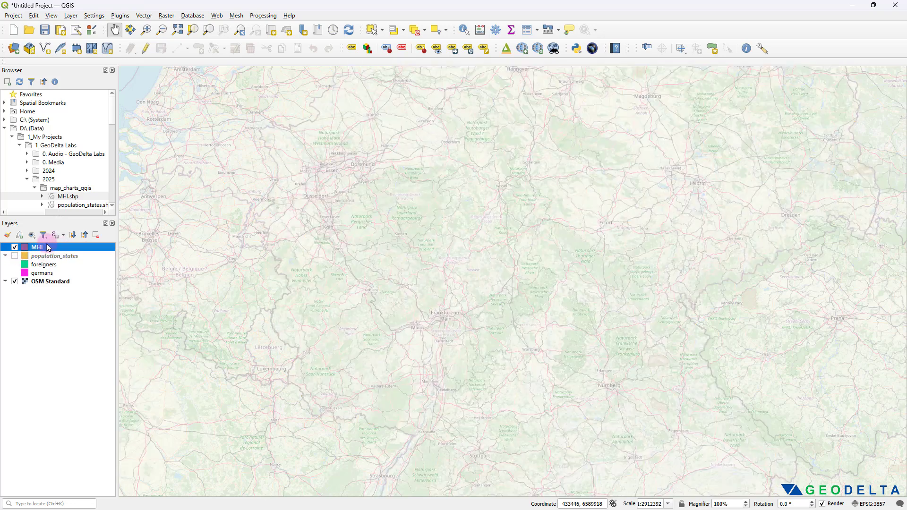
Zoom to the MHI layer and frame the US states on the map.
{"action": "right_click", "coordinate": [49, 247]}
{"action": "left_click", "coordinate": [97, 253]}
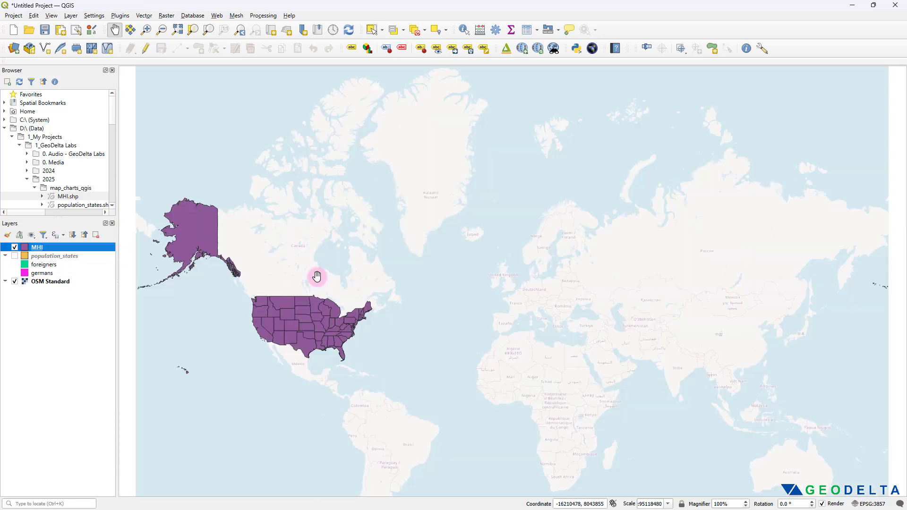
{"action": "left_click_drag", "start_coordinate": [375, 314], "coordinate": [515, 294]}
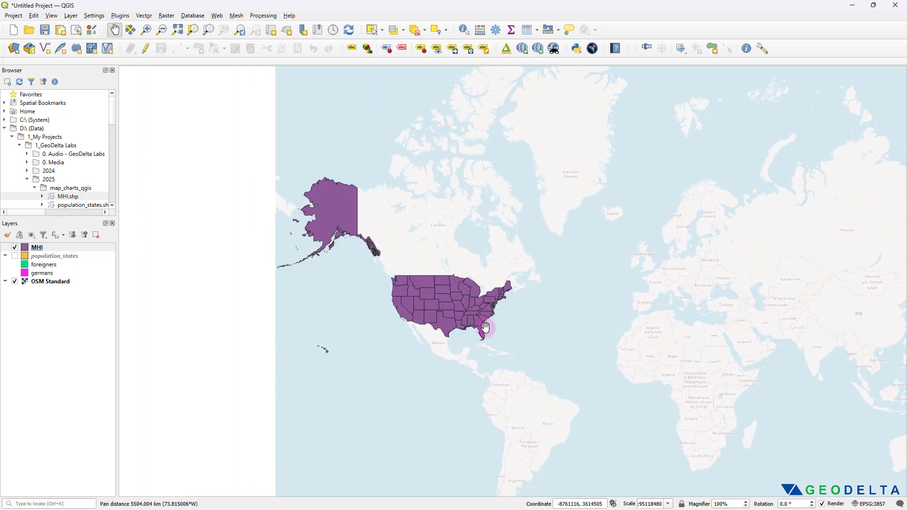
{"action": "scroll", "coordinate": [468, 326], "scroll_direction": "up", "scroll_amount": 1}
{"action": "left_click_drag", "start_coordinate": [458, 326], "coordinate": [545, 371]}
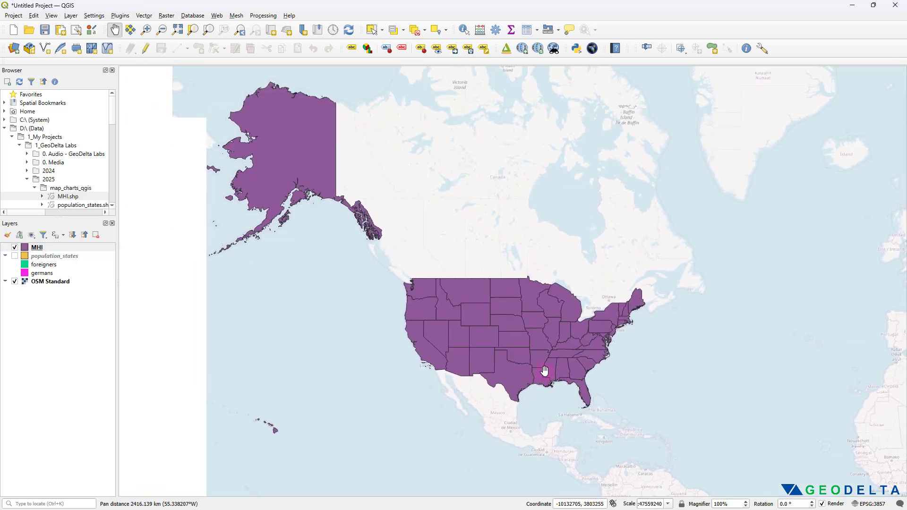
{"action": "left_click_drag", "start_coordinate": [355, 319], "coordinate": [383, 329]}
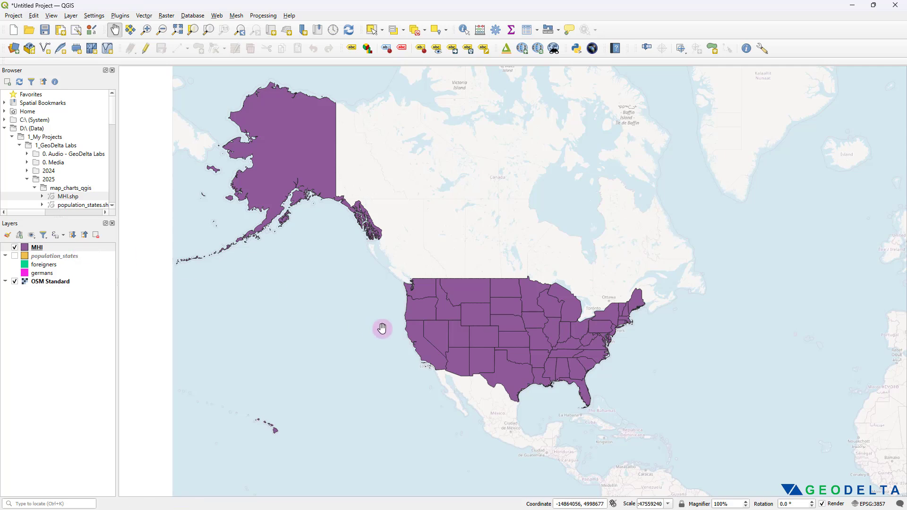
Examine the state names and the 2022, 2021 and 2020 values in the MHI layer's attribute table, and close it.
{"action": "left_click", "coordinate": [60, 248]}
{"action": "right_click", "coordinate": [60, 247]}
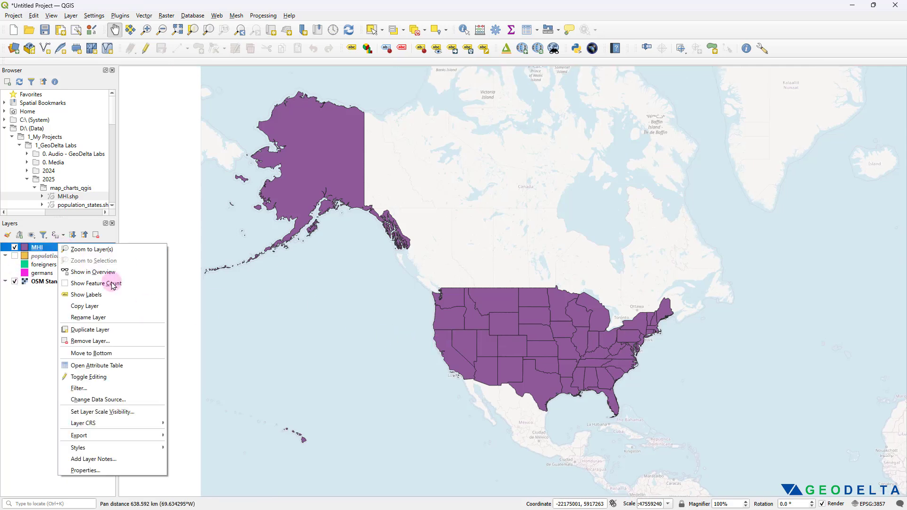
{"action": "left_click", "coordinate": [121, 366]}
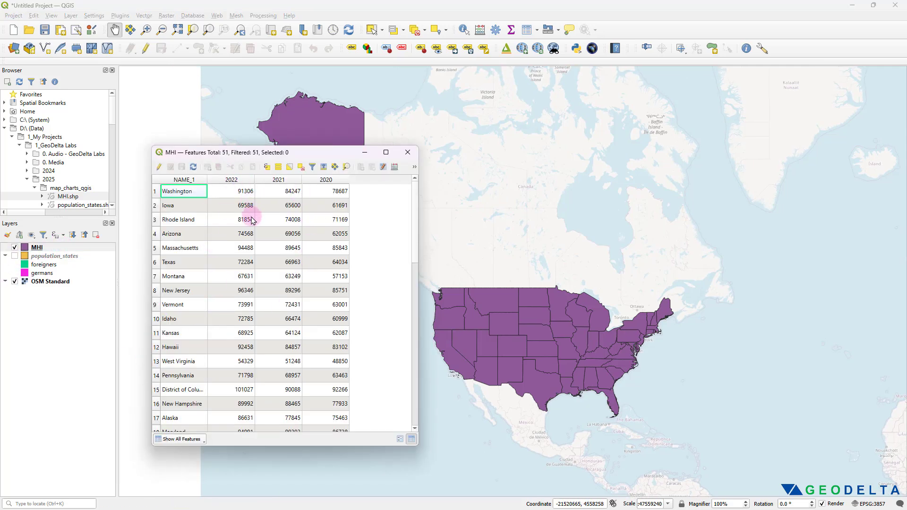
{"action": "scroll", "coordinate": [250, 220], "scroll_direction": "down", "scroll_amount": 2}
{"action": "scroll", "coordinate": [222, 211], "scroll_direction": "up", "scroll_amount": 2}
{"action": "scroll", "coordinate": [192, 223], "scroll_direction": "down", "scroll_amount": 6}
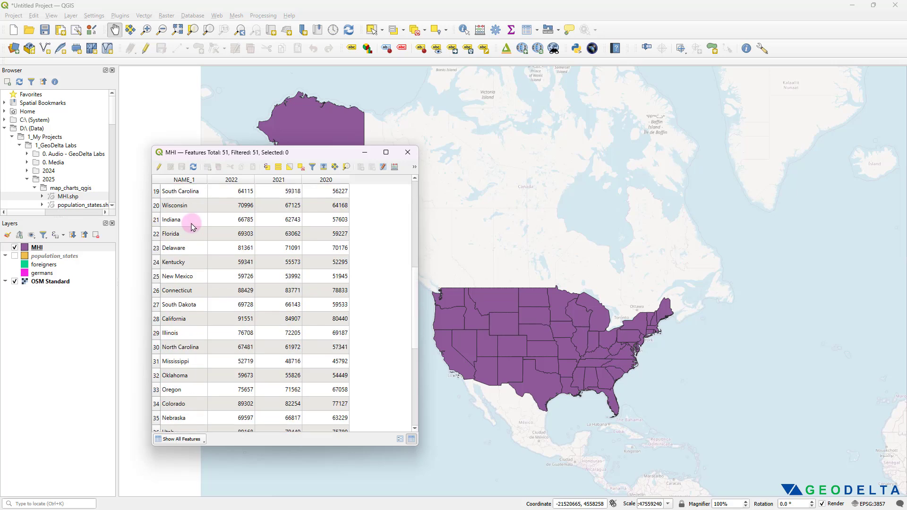
{"action": "scroll", "coordinate": [188, 229], "scroll_direction": "up", "scroll_amount": 6}
{"action": "scroll", "coordinate": [188, 230], "scroll_direction": "down", "scroll_amount": 3}
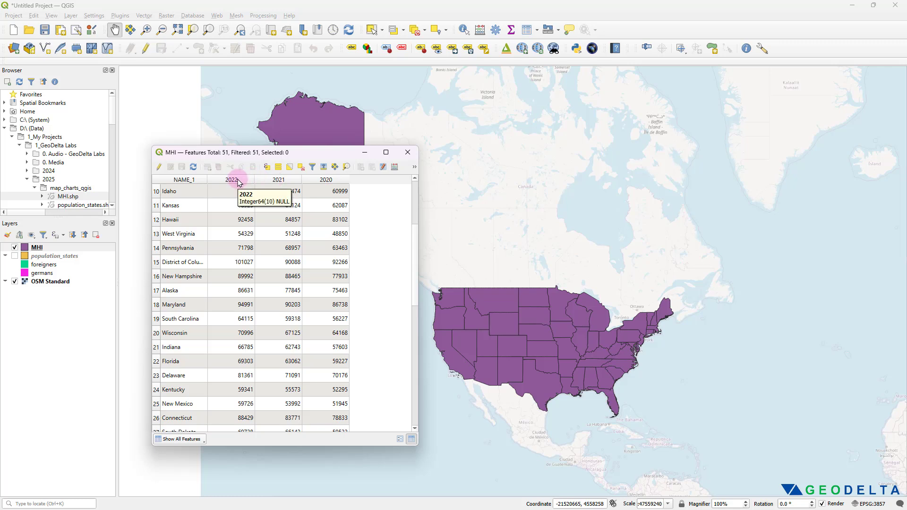
{"action": "scroll", "coordinate": [237, 186], "scroll_direction": "down", "scroll_amount": 2}
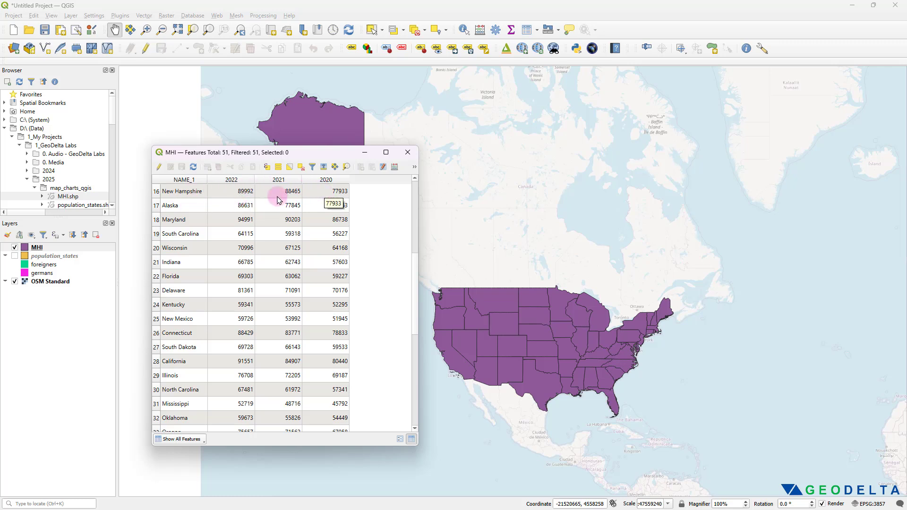
{"action": "left_click", "coordinate": [222, 190]}
{"action": "left_click", "coordinate": [326, 191]}
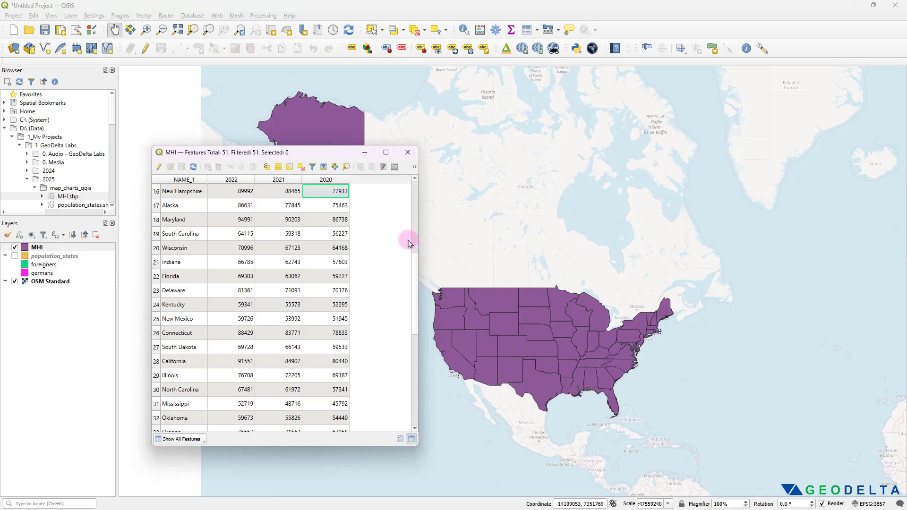
{"action": "left_click", "coordinate": [407, 152]}
Set the MHI layer's diagrams to histogram and assign the 2022, 2021 and 2020 attributes.
{"action": "right_click", "coordinate": [80, 247]}
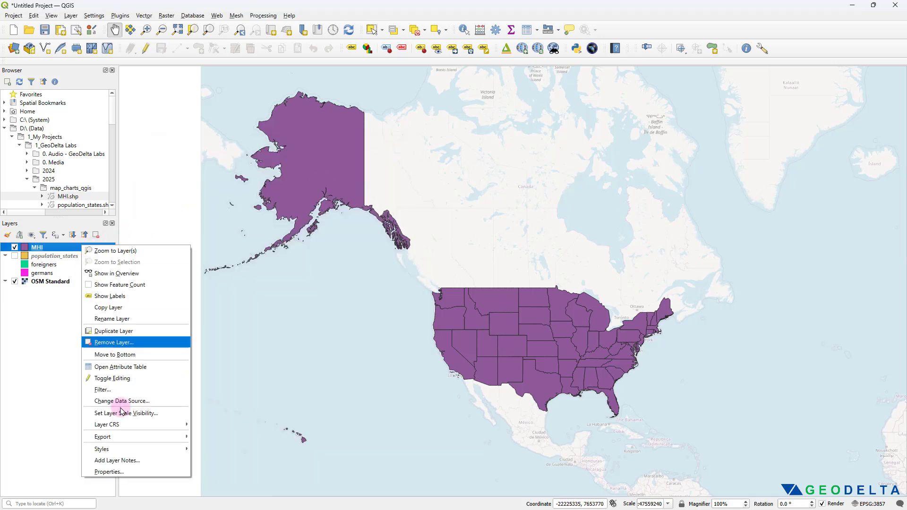
{"action": "left_click", "coordinate": [127, 472]}
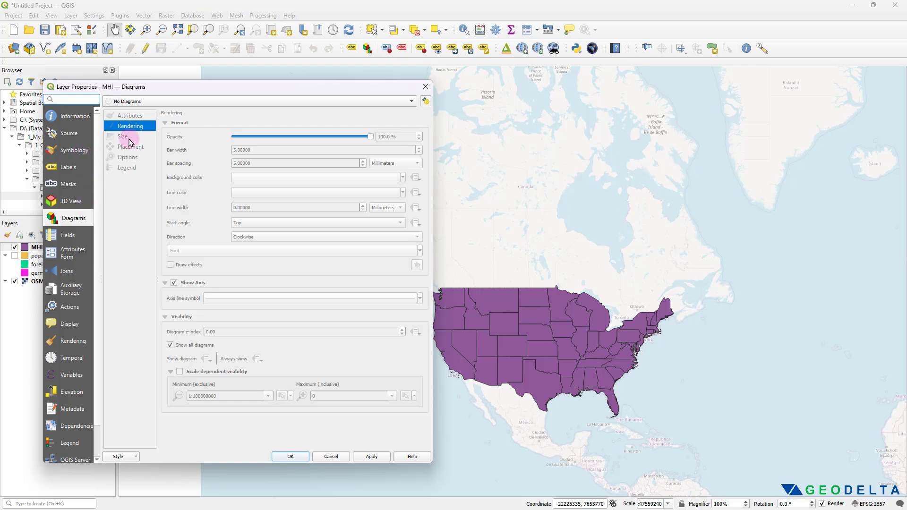
{"action": "left_click", "coordinate": [138, 102]}
{"action": "left_click", "coordinate": [144, 125]}
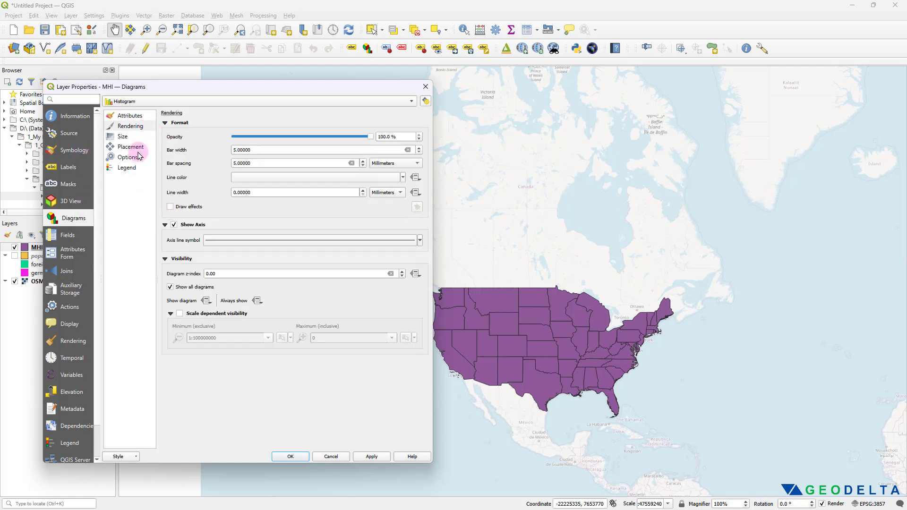
{"action": "left_click", "coordinate": [131, 115]}
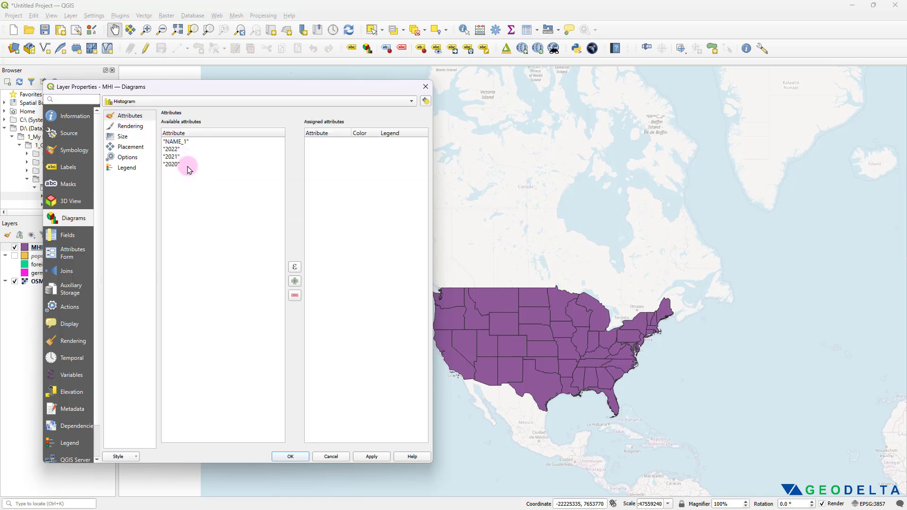
{"action": "left_click_drag", "start_coordinate": [188, 166], "coordinate": [191, 150]}
{"action": "left_click", "coordinate": [295, 281]}
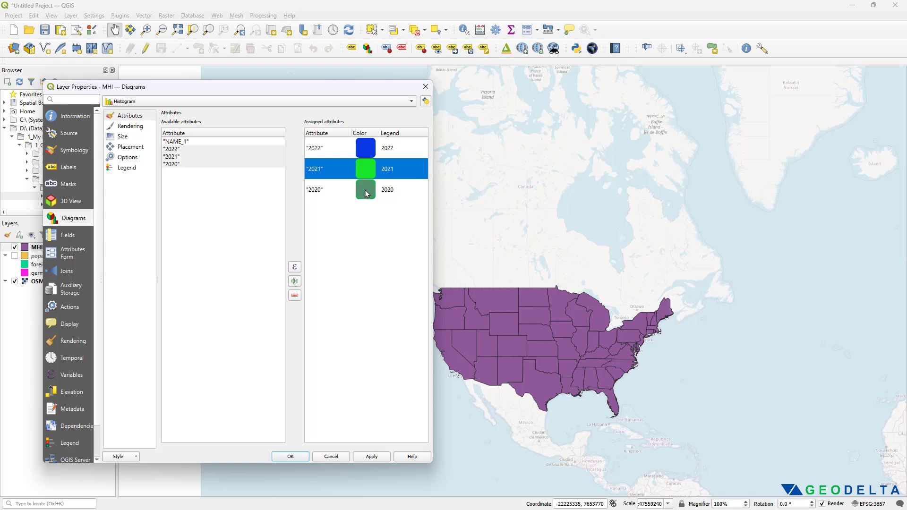
Change the histogram color of the 2020 attribute to magenta #f12fcd and apply it to the MHI layer.
{"action": "double_click", "coordinate": [366, 192]}
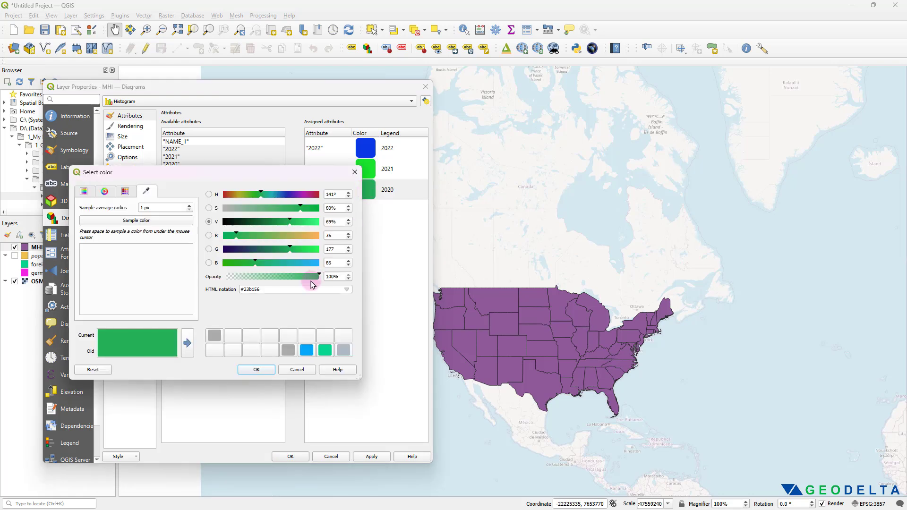
{"action": "left_click", "coordinate": [307, 194]}
{"action": "left_click", "coordinate": [314, 222]}
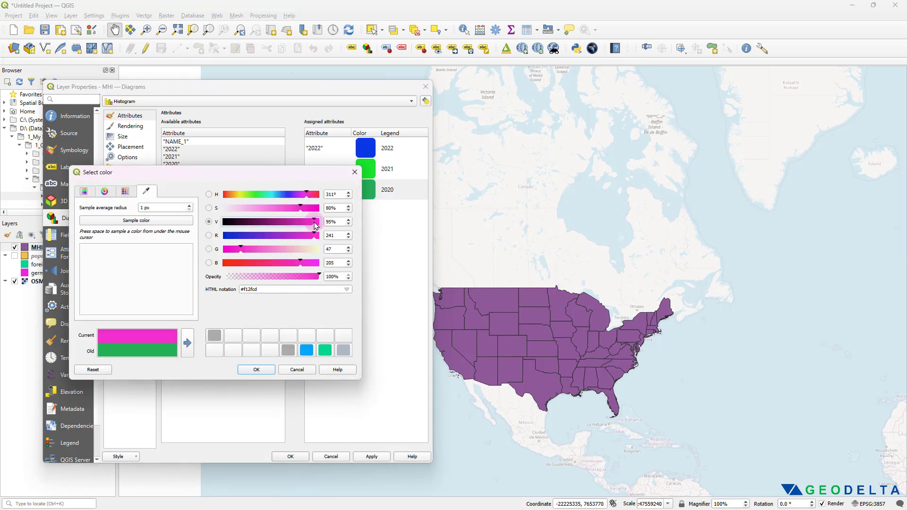
{"action": "left_click", "coordinate": [257, 369]}
{"action": "left_click", "coordinate": [372, 457]}
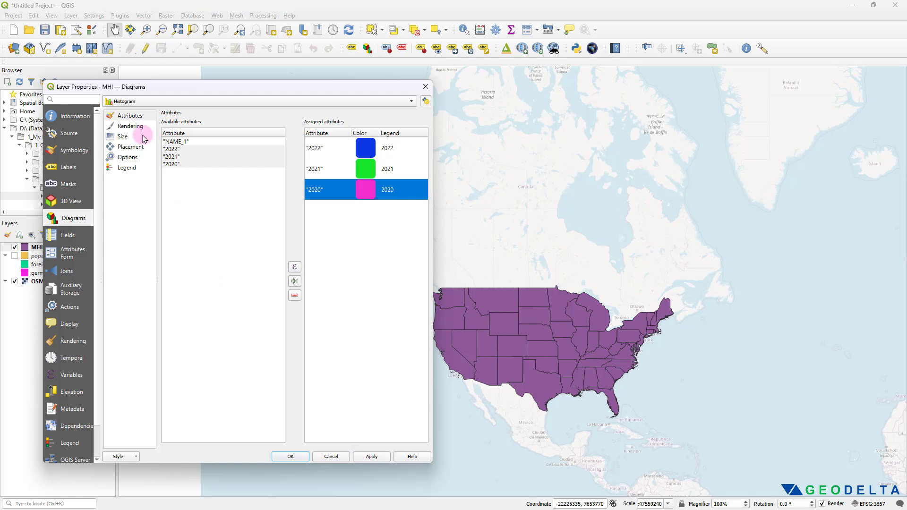
Scale the histogram size by the 2022 attribute with its found maximum value, set the bar length to 8 mm, and apply.
{"action": "left_click", "coordinate": [124, 137]}
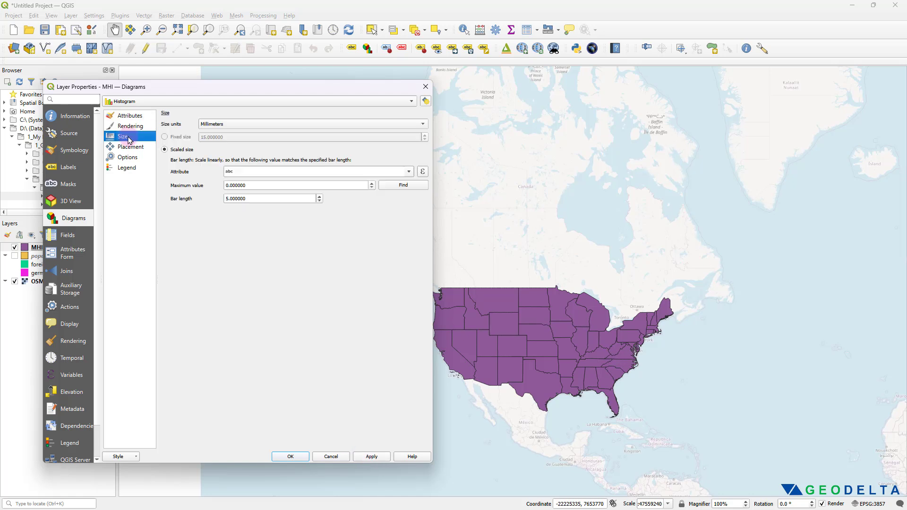
{"action": "left_click", "coordinate": [409, 173]}
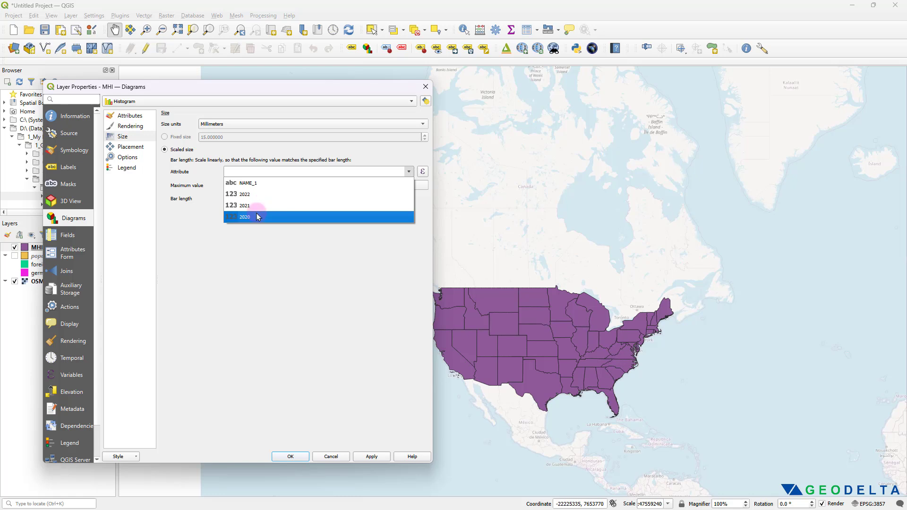
{"action": "left_click", "coordinate": [258, 197]}
{"action": "left_click", "coordinate": [402, 187]}
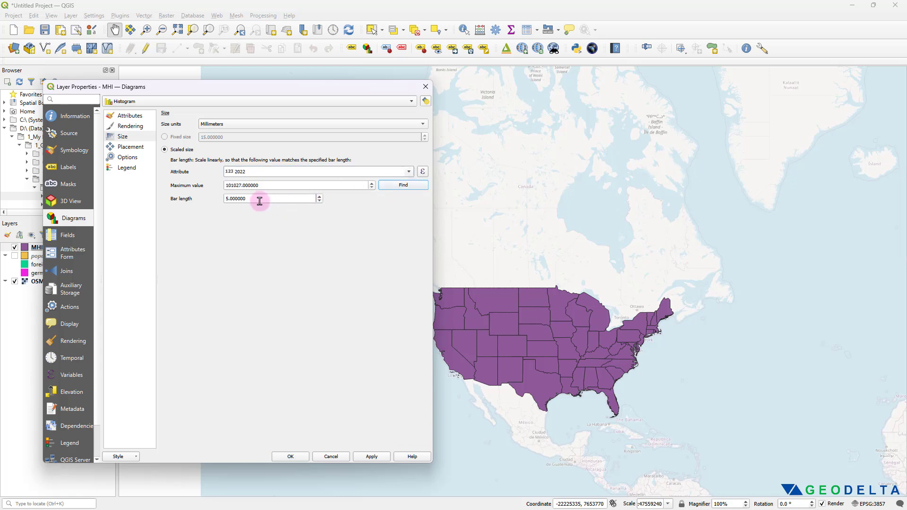
{"action": "left_click_drag", "start_coordinate": [260, 199], "coordinate": [203, 198]}
{"action": "type", "text": "8"}
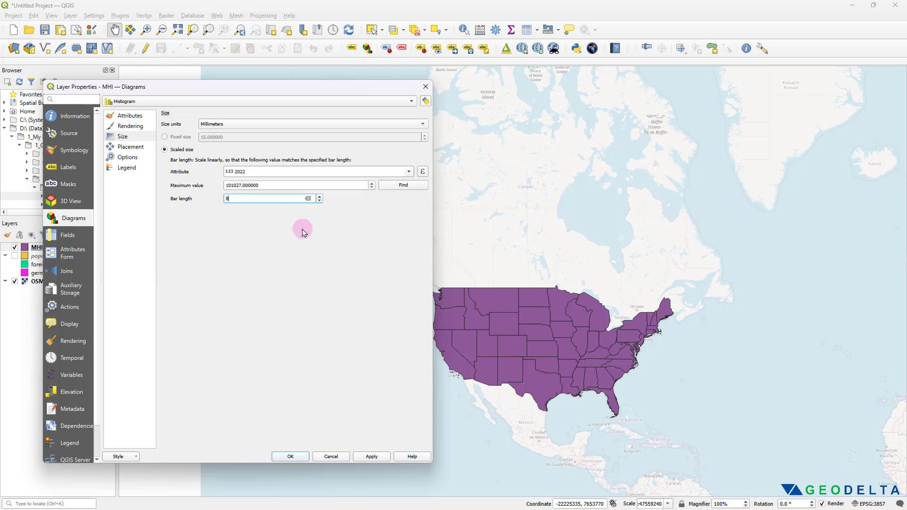
{"action": "left_click", "coordinate": [372, 456]}
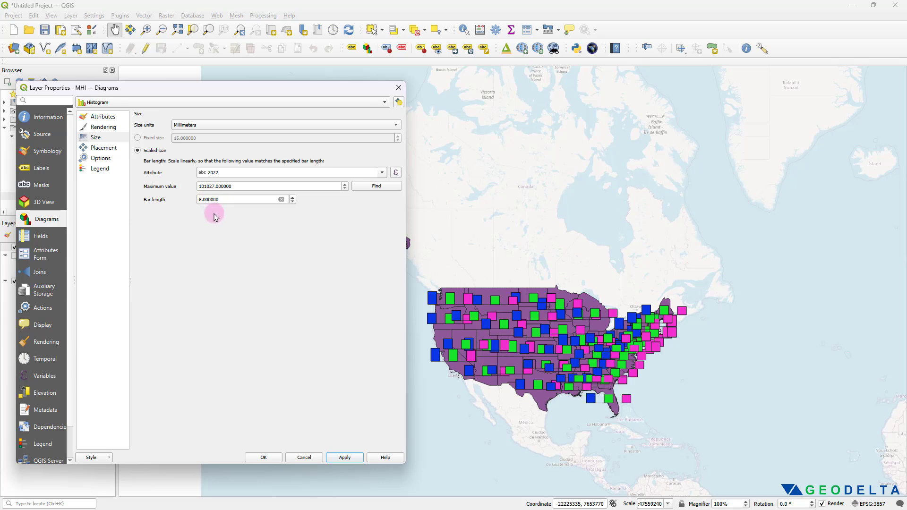
Set the histogram bar width to 3 and the bar spacing to 0.2 millimeters, and apply the changes.
{"action": "left_click", "coordinate": [103, 127]}
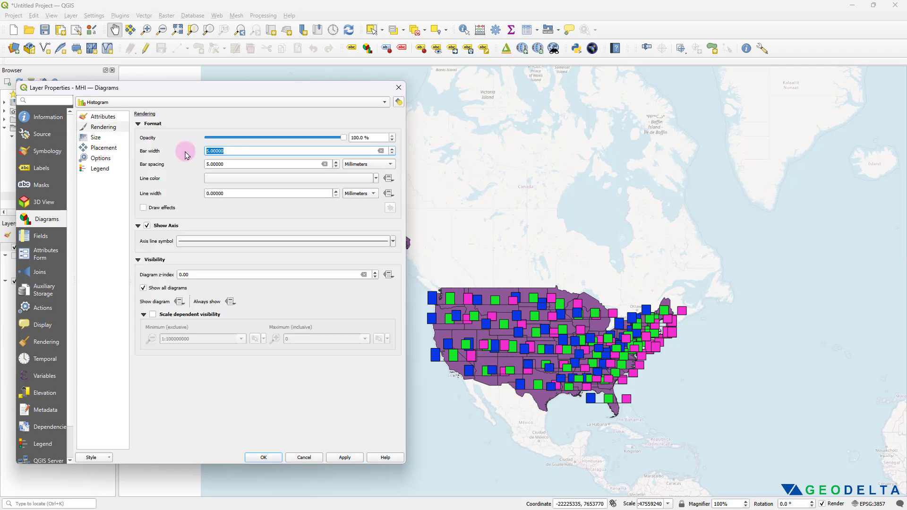
{"action": "type", "text": "3"}
{"action": "key", "text": "Tab"}
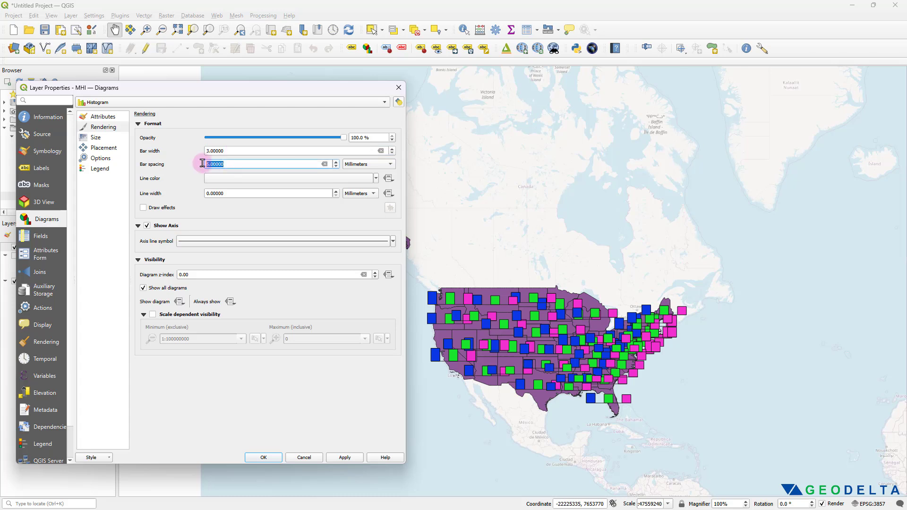
{"action": "type", "text": "0.2"}
{"action": "left_click", "coordinate": [344, 458]}
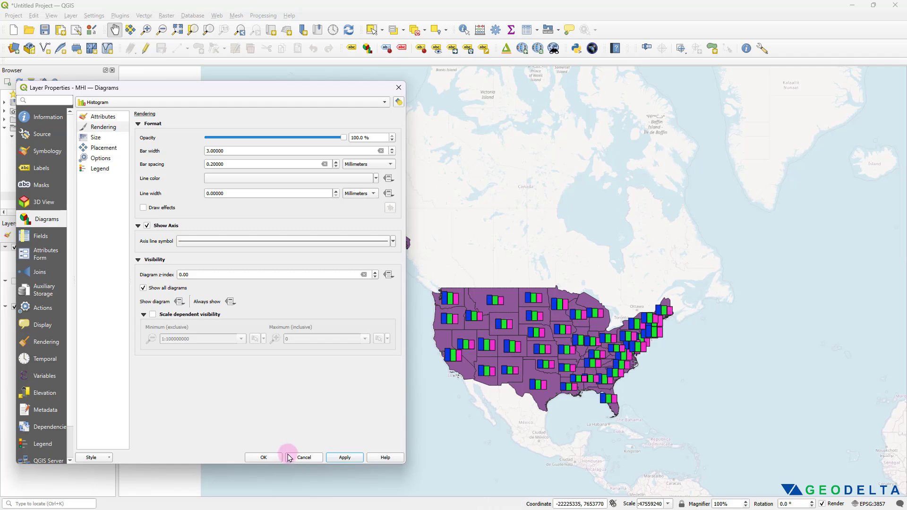
Increase the bar length to 8.6 mm, set the diagram placement to Around Centroid, and apply both changes.
{"action": "left_click", "coordinate": [96, 138]}
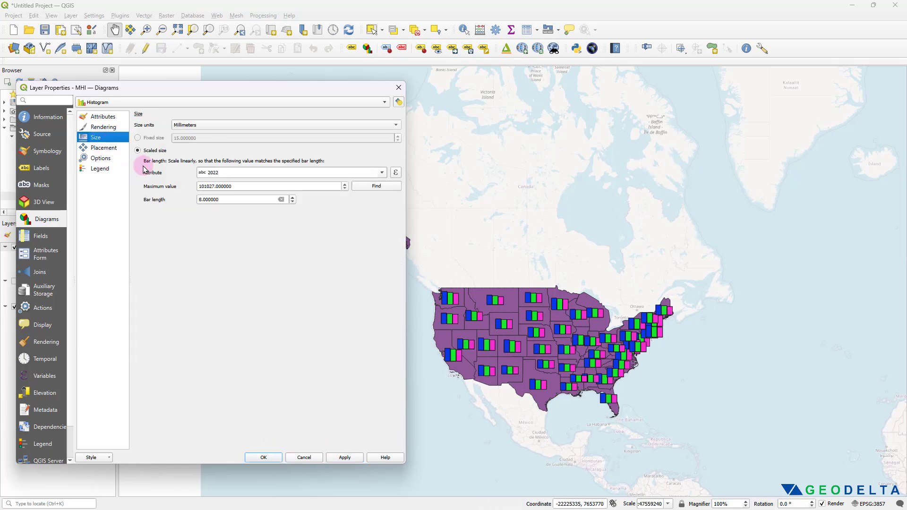
{"action": "left_click", "coordinate": [292, 196]}
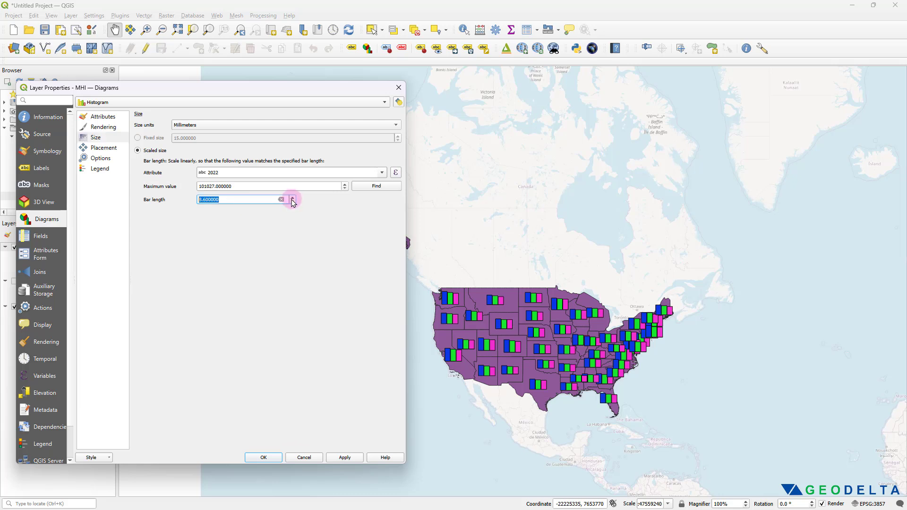
{"action": "left_click", "coordinate": [106, 148]}
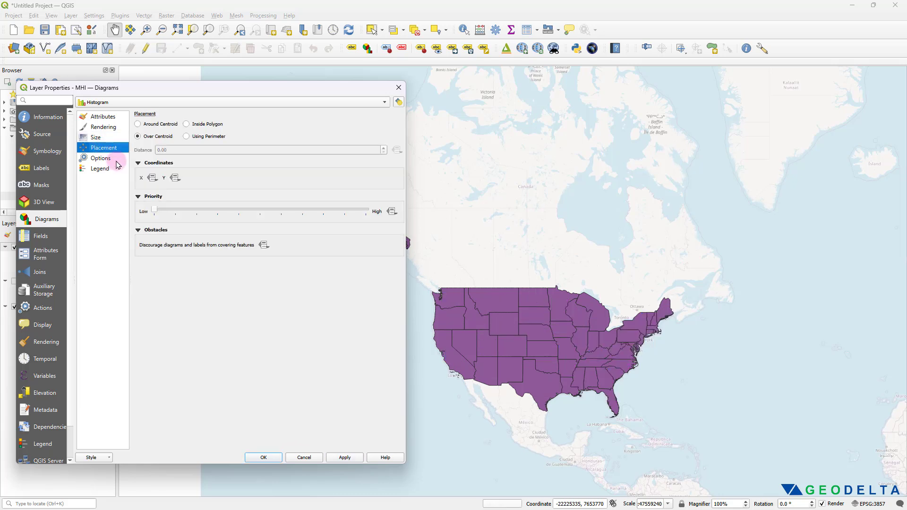
{"action": "left_click", "coordinate": [165, 124]}
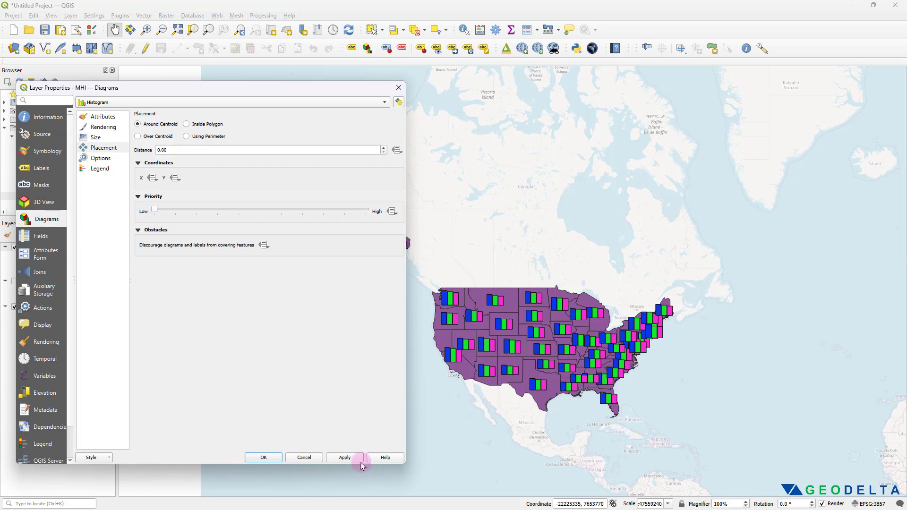
{"action": "left_click", "coordinate": [345, 457]}
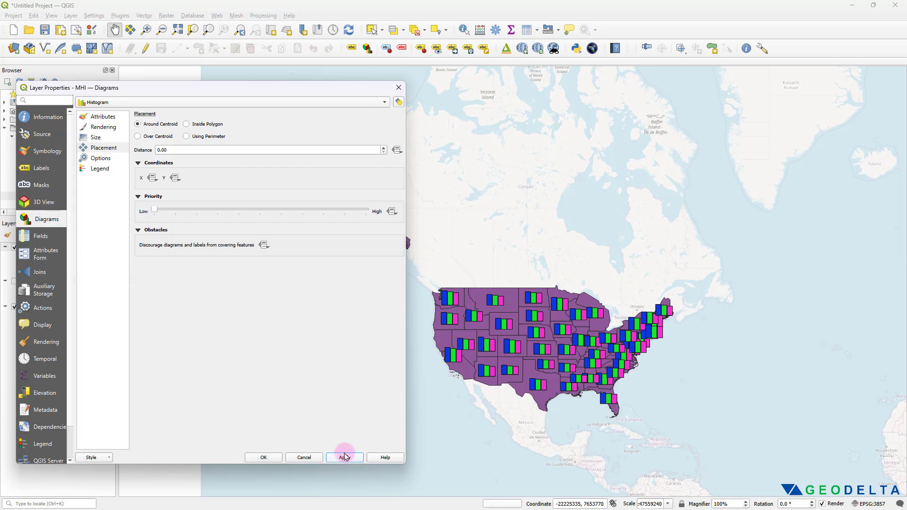
Turn on single labels showing the state names for the MHI layer, apply them, and close the layer properties.
{"action": "left_click", "coordinate": [38, 168]}
{"action": "left_click", "coordinate": [119, 102]}
{"action": "left_click", "coordinate": [138, 112]}
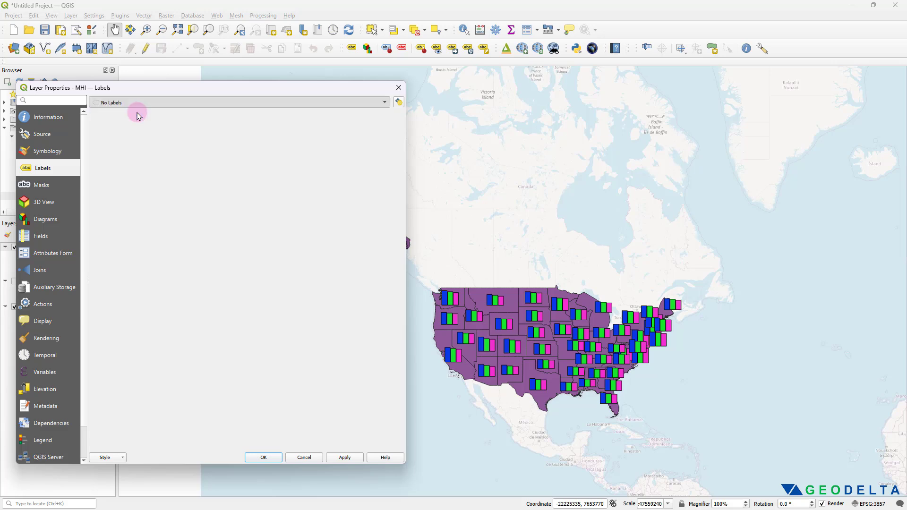
{"action": "left_click", "coordinate": [345, 457]}
{"action": "left_click", "coordinate": [304, 457]}
Examine the 2022, 2021 and 2020 histograms and the state name labels across the US map.
{"action": "scroll", "coordinate": [534, 384], "scroll_direction": "up", "scroll_amount": 1}
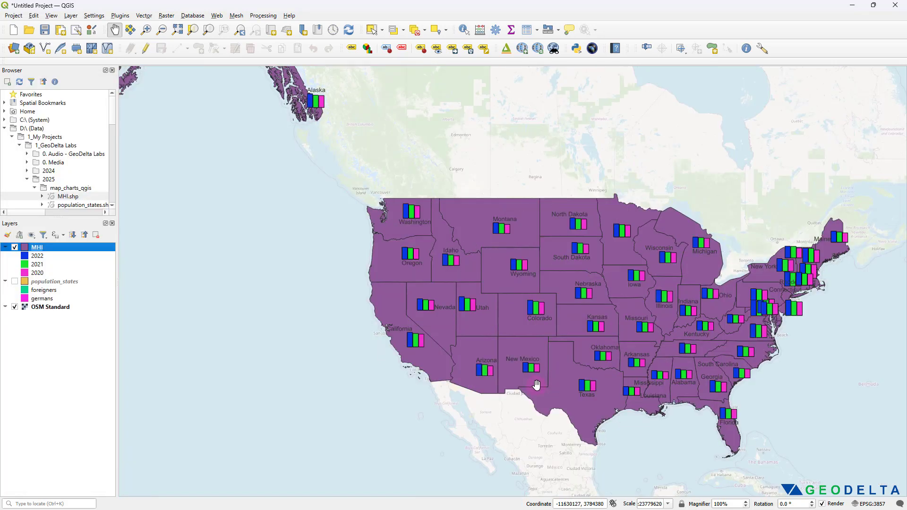
{"action": "left_click_drag", "start_coordinate": [535, 385], "coordinate": [495, 344]}
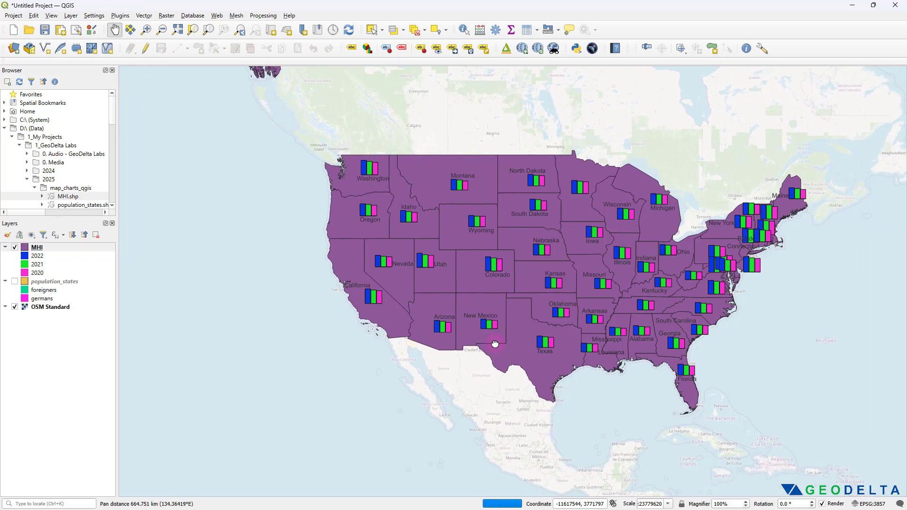
{"action": "scroll", "coordinate": [503, 264], "scroll_direction": "up", "scroll_amount": 1}
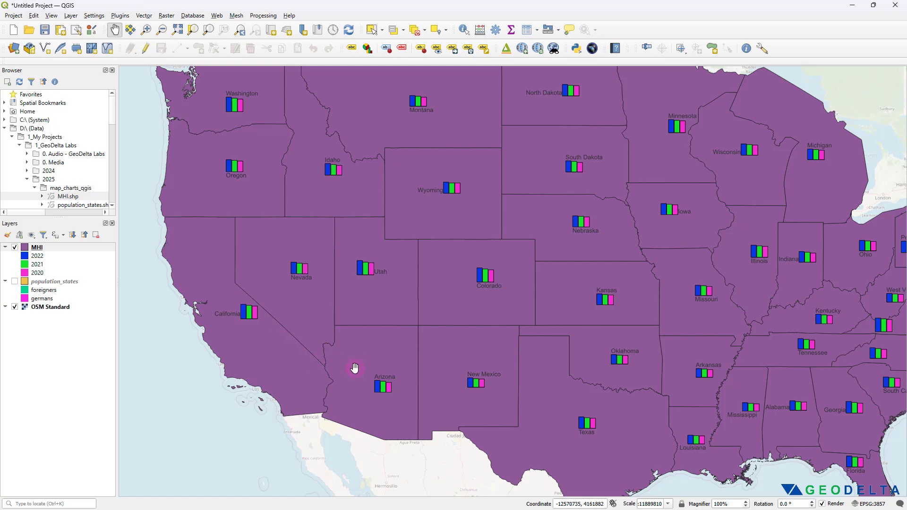
{"action": "scroll", "coordinate": [367, 345], "scroll_direction": "down", "scroll_amount": 1}
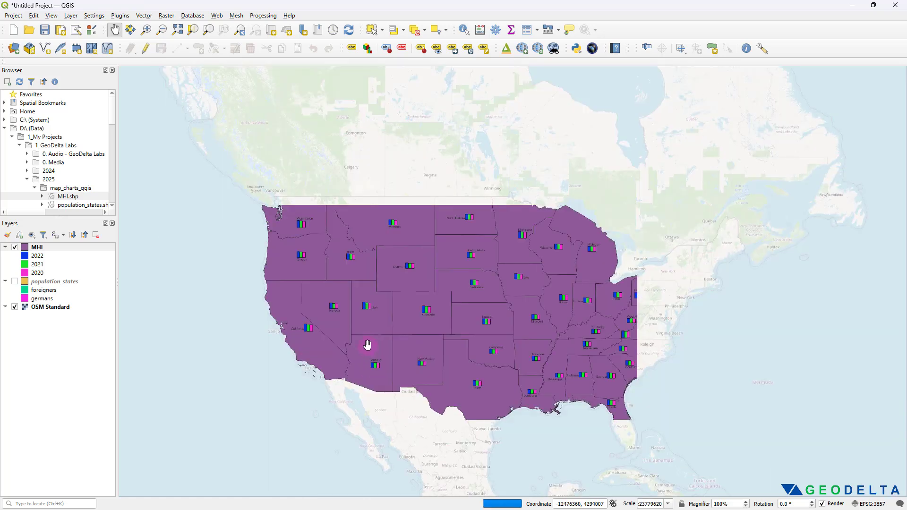